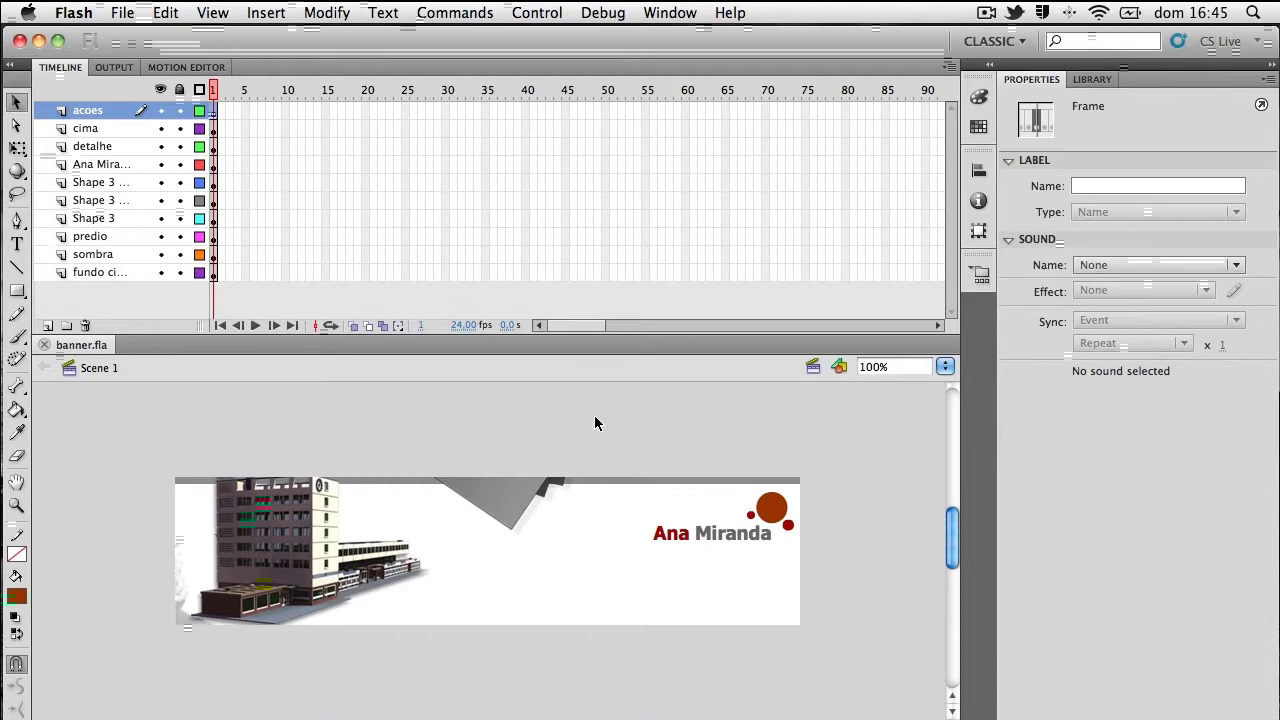
Step: Convert the contents of the predio and sombra layers together into one movie clip symbol named predio
left_click(305, 537)
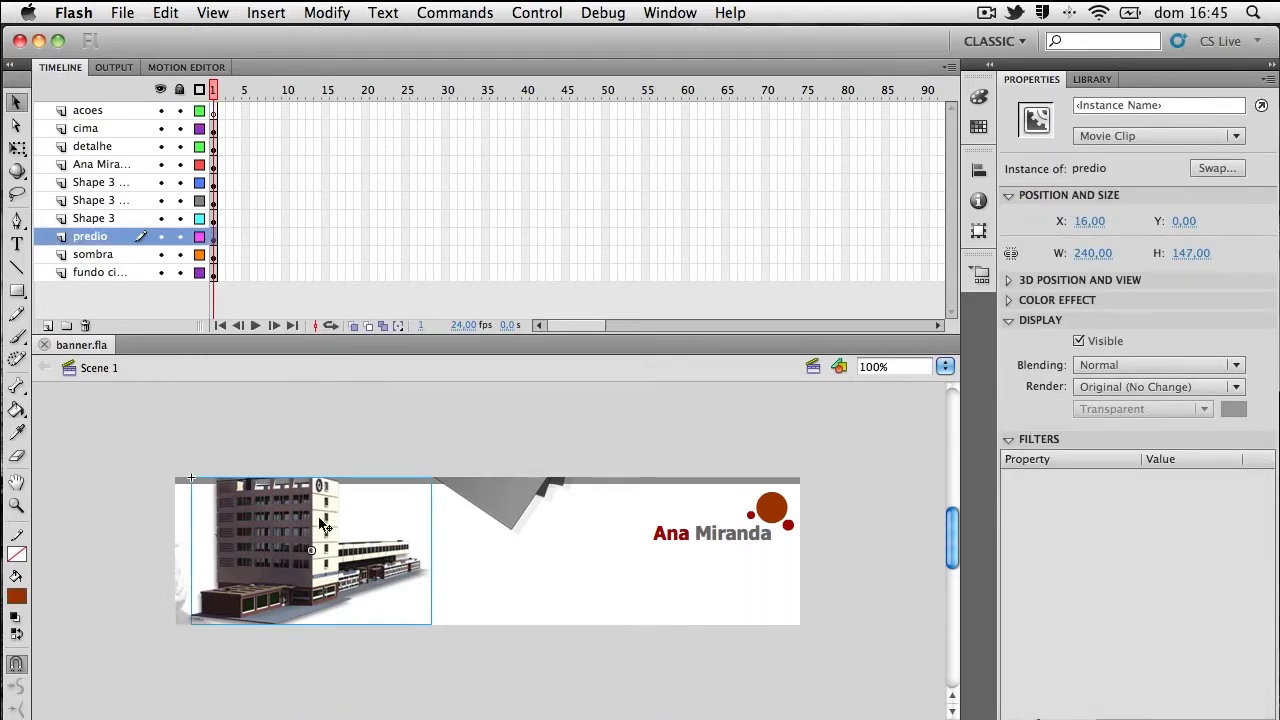
left_click_drag(313, 522, 335, 524)
key("super+z")
left_click(140, 258, "shift")
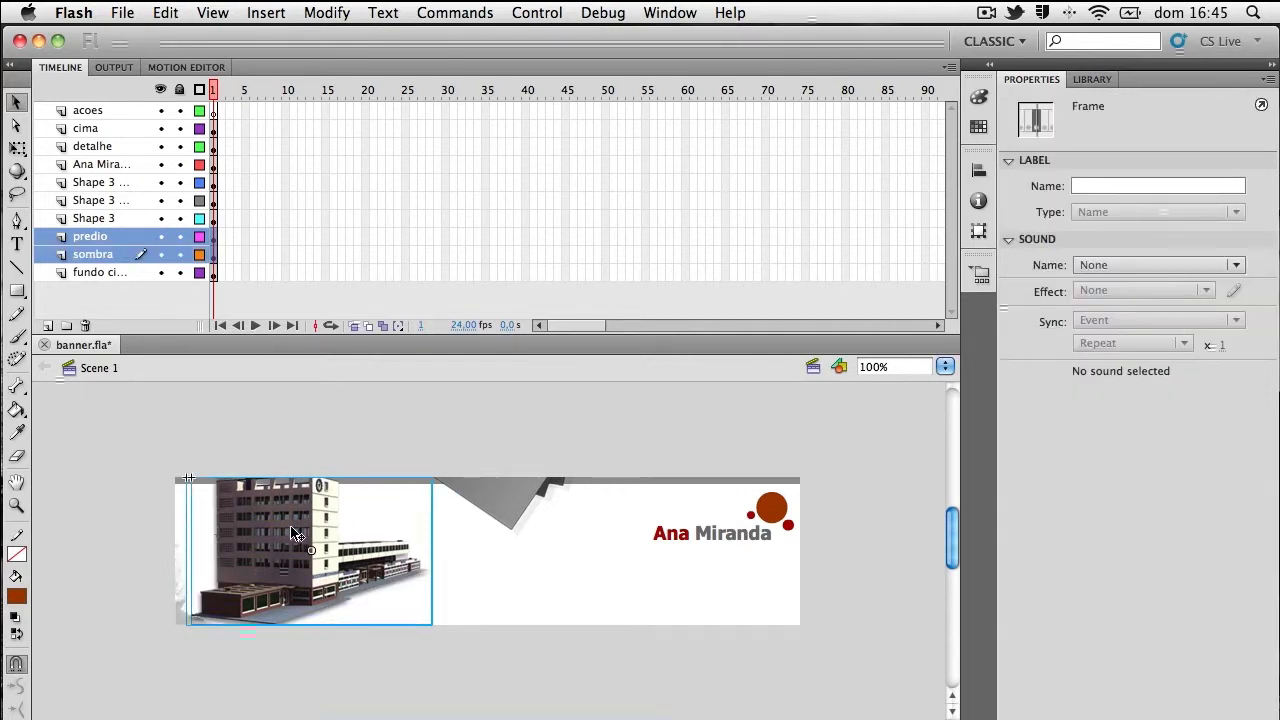
key("F8")
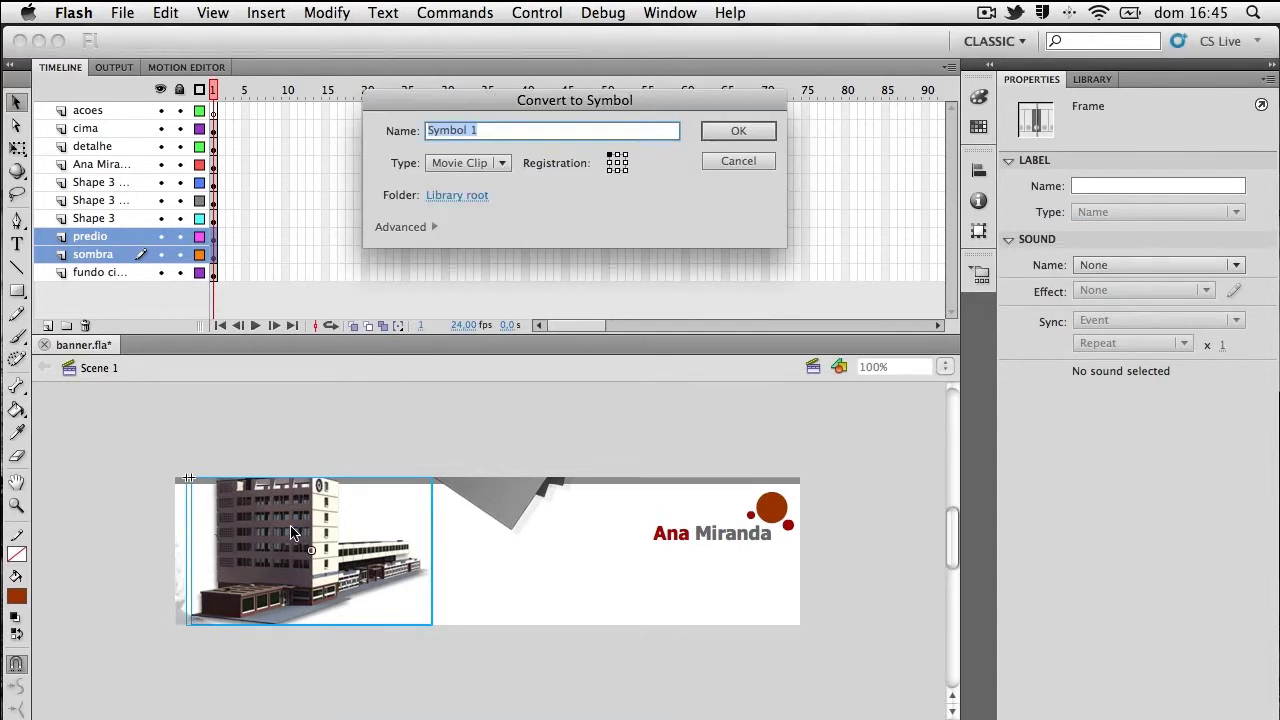
type("predio")
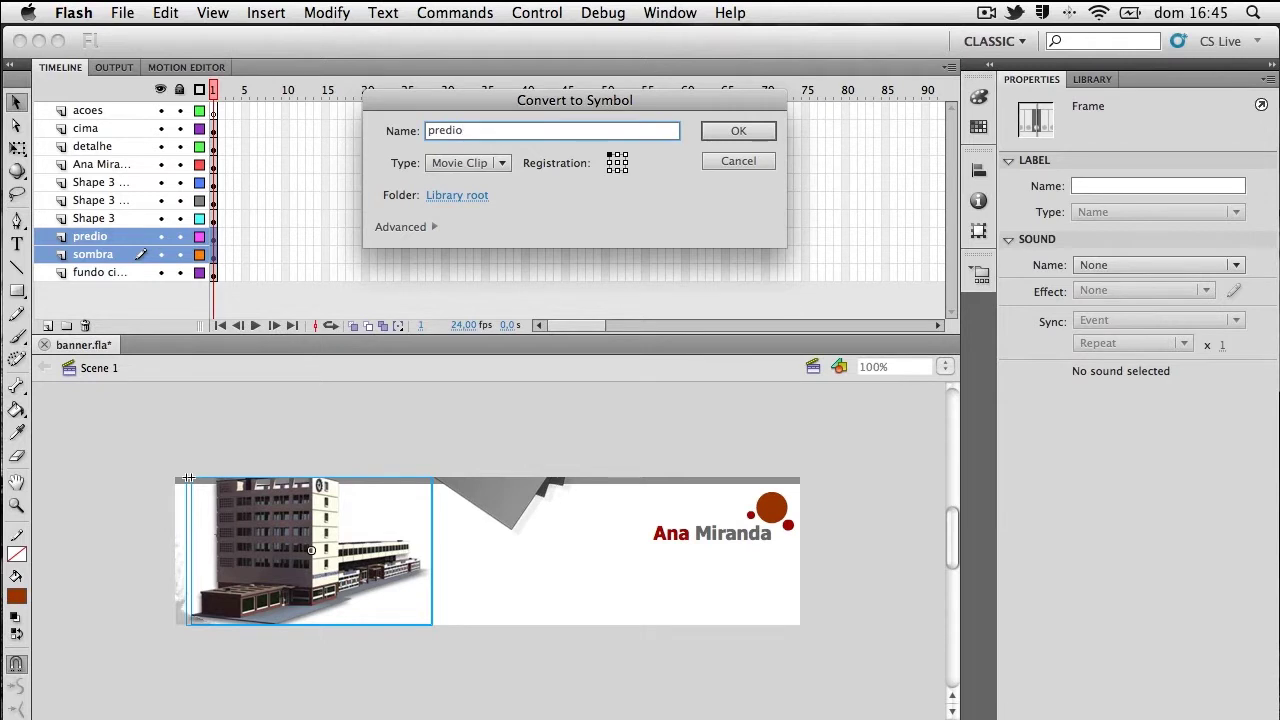
key("Return")
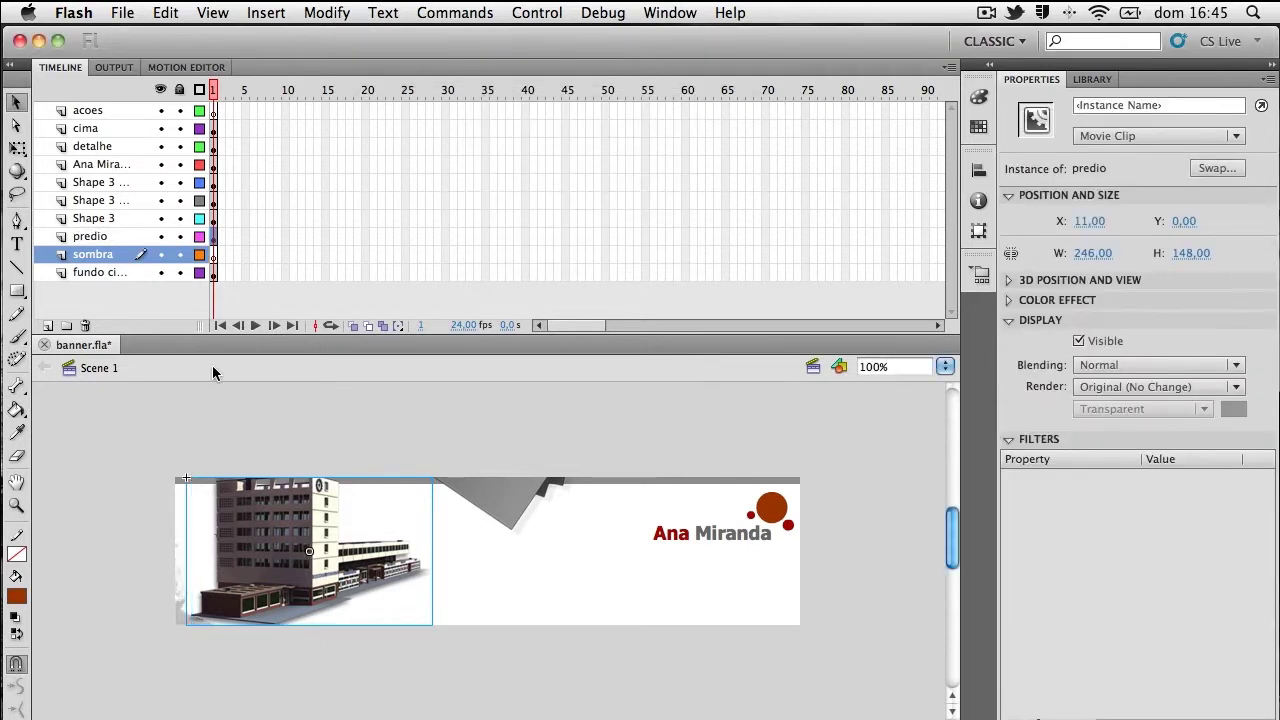
Step: Delete the emptied sombra layer from the main timeline
left_click(132, 258)
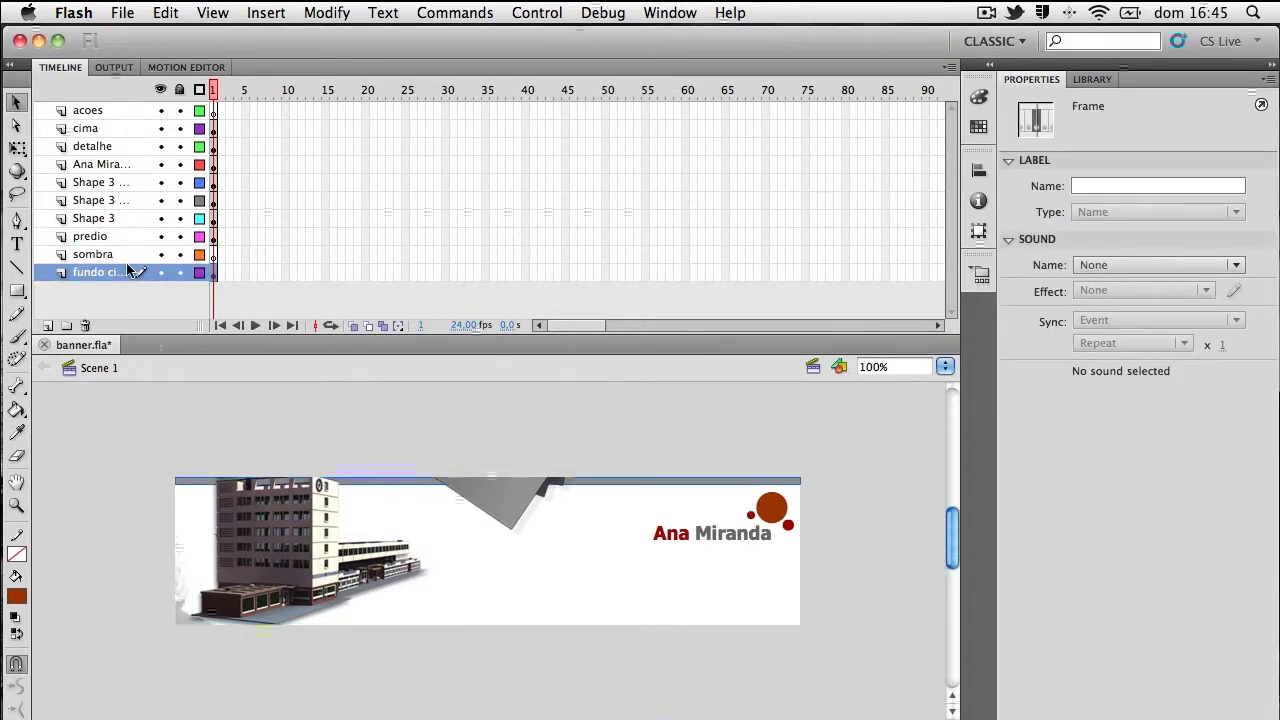
left_click(97, 239)
left_click(149, 252)
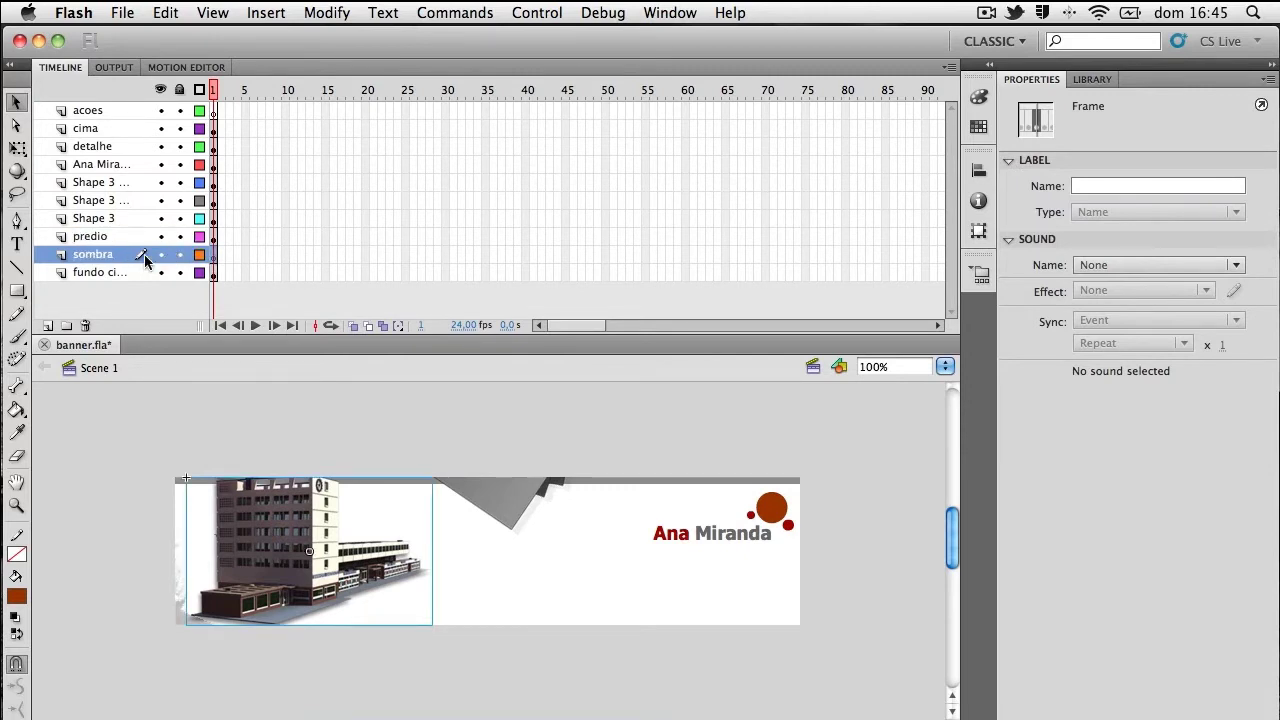
left_click(85, 326)
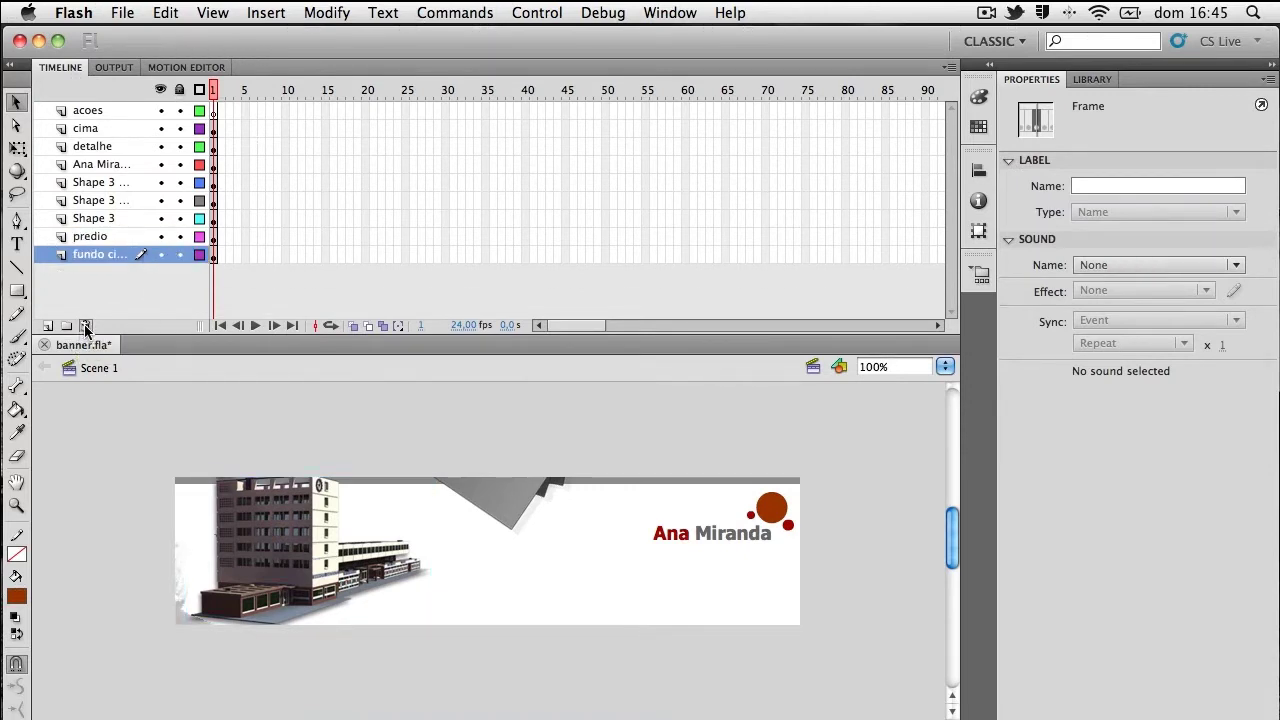
Step: Open the predio movie clip for editing, try moving the building inside it, and undo the move
left_click(305, 540)
double_click(305, 540)
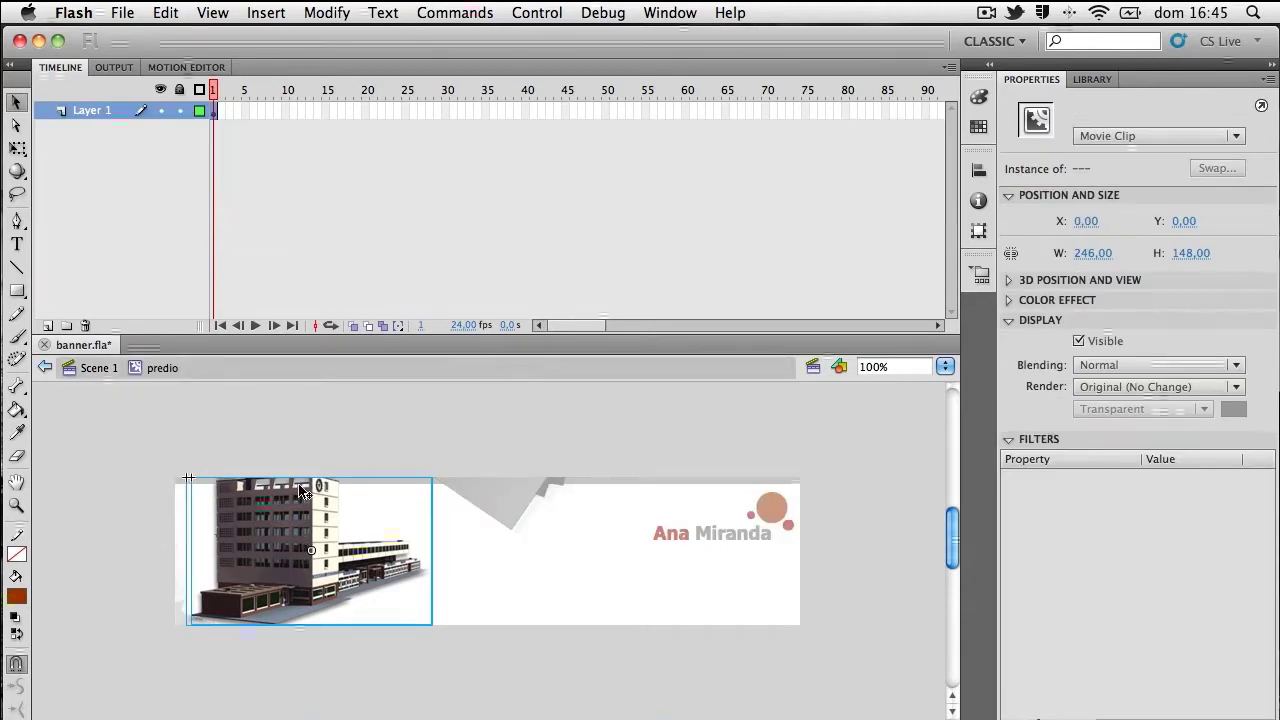
left_click(303, 434)
left_click(294, 530)
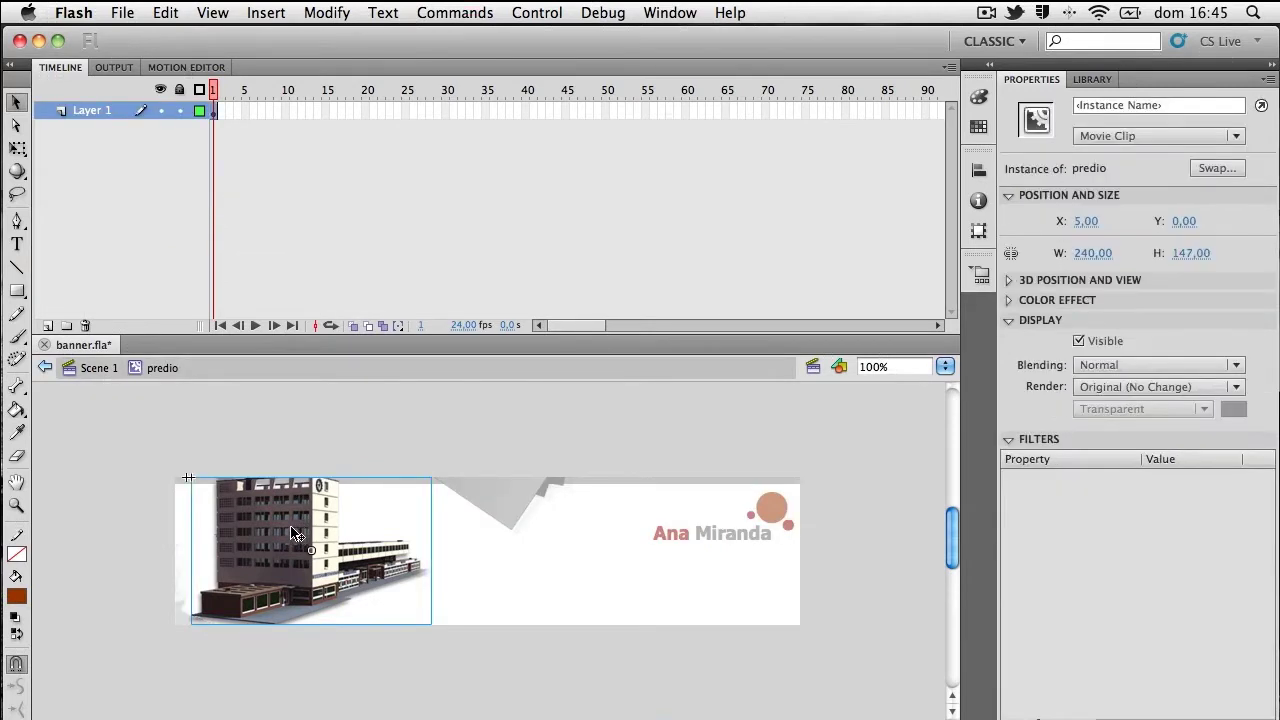
left_click_drag(294, 530, 352, 532)
key("cmd+z")
Step: Convert the building and its shadow inside the predio clip into a nested movie clip named predio_mc
left_click(342, 450)
left_click_drag(141, 435, 501, 647)
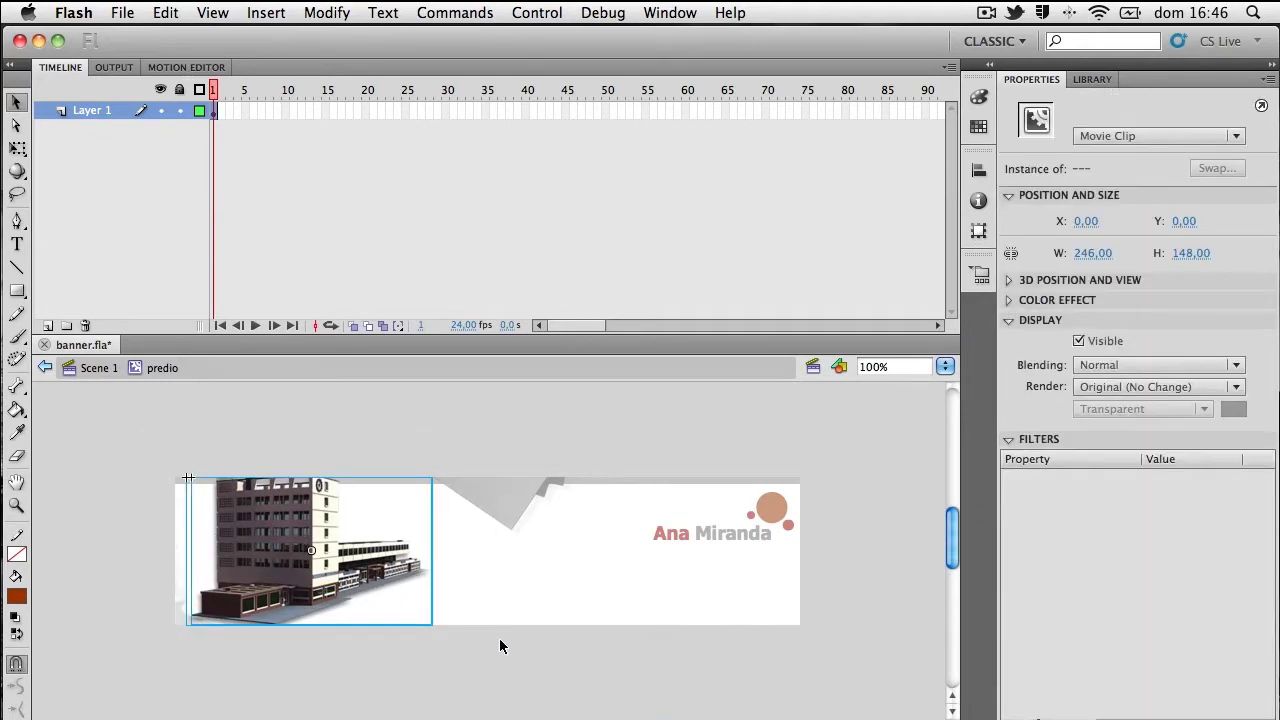
left_click(448, 449)
left_click_drag(146, 422, 513, 685)
key("F8")
type("predio_mc")
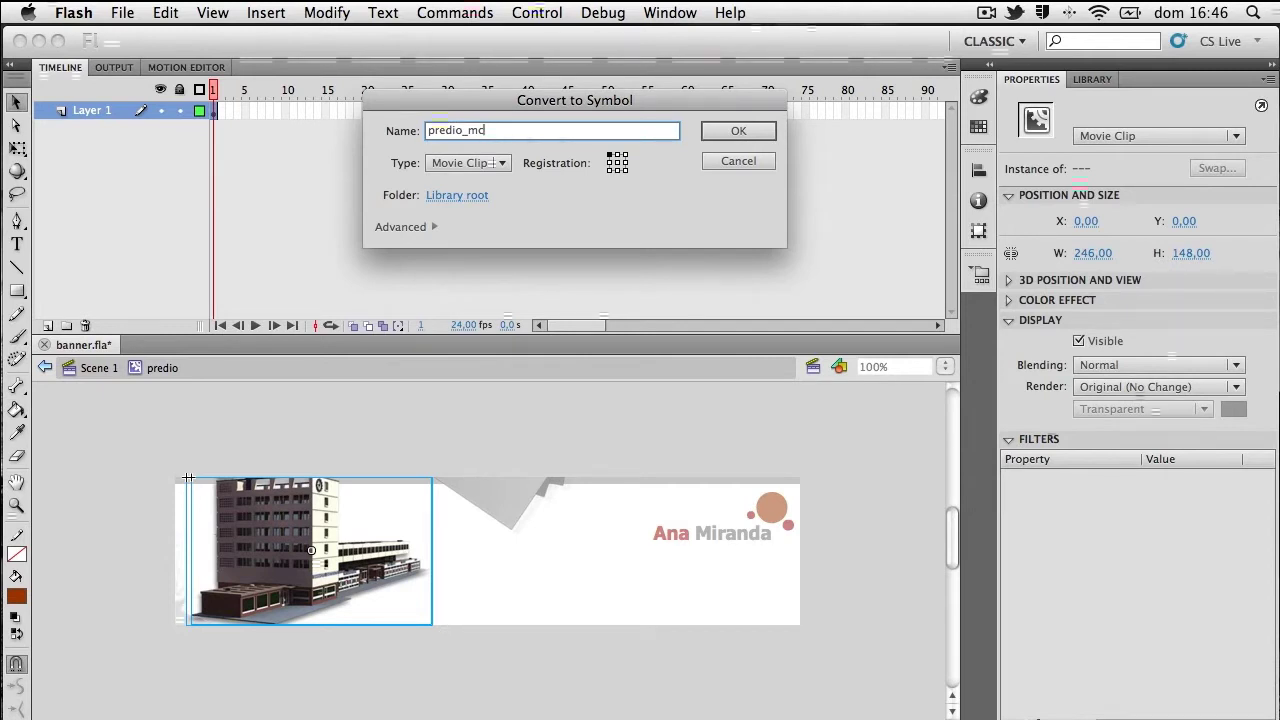
key("Return")
Step: Create a motion tween for the nested building clip on Layer 1 and extend it to frame 50
scroll(427, 652, "right", 5)
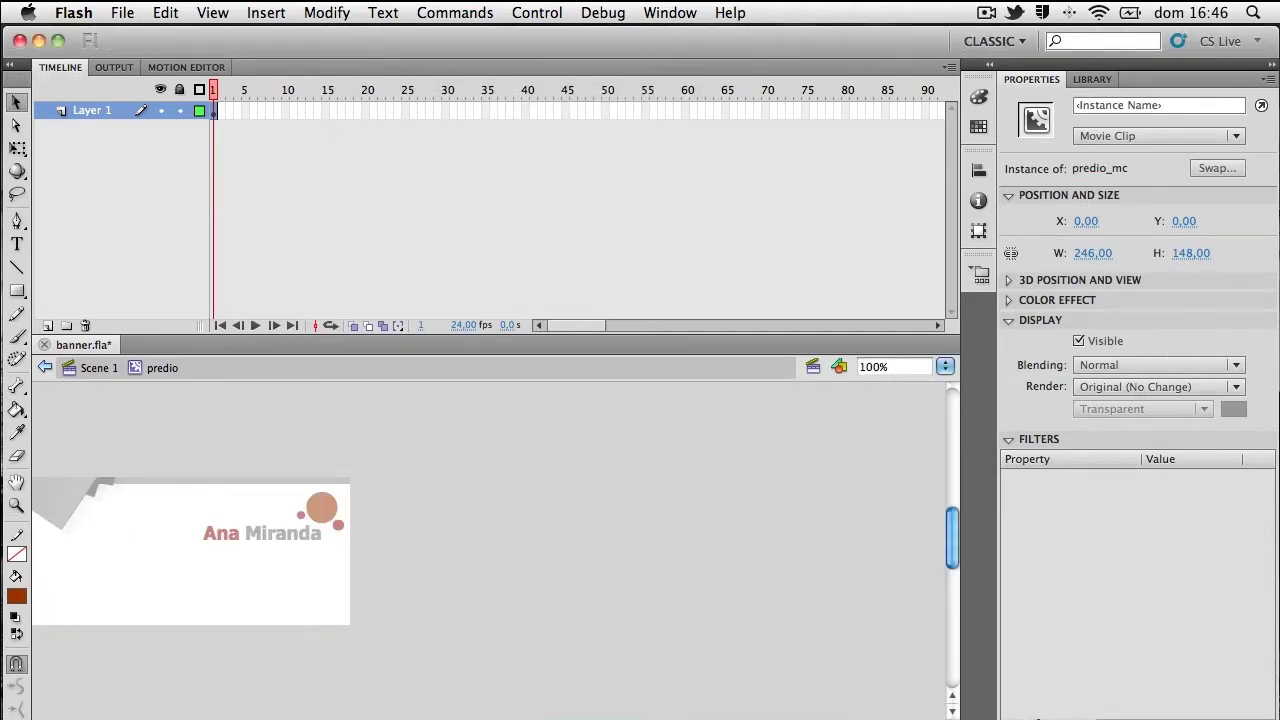
scroll(587, 436, "left", 5)
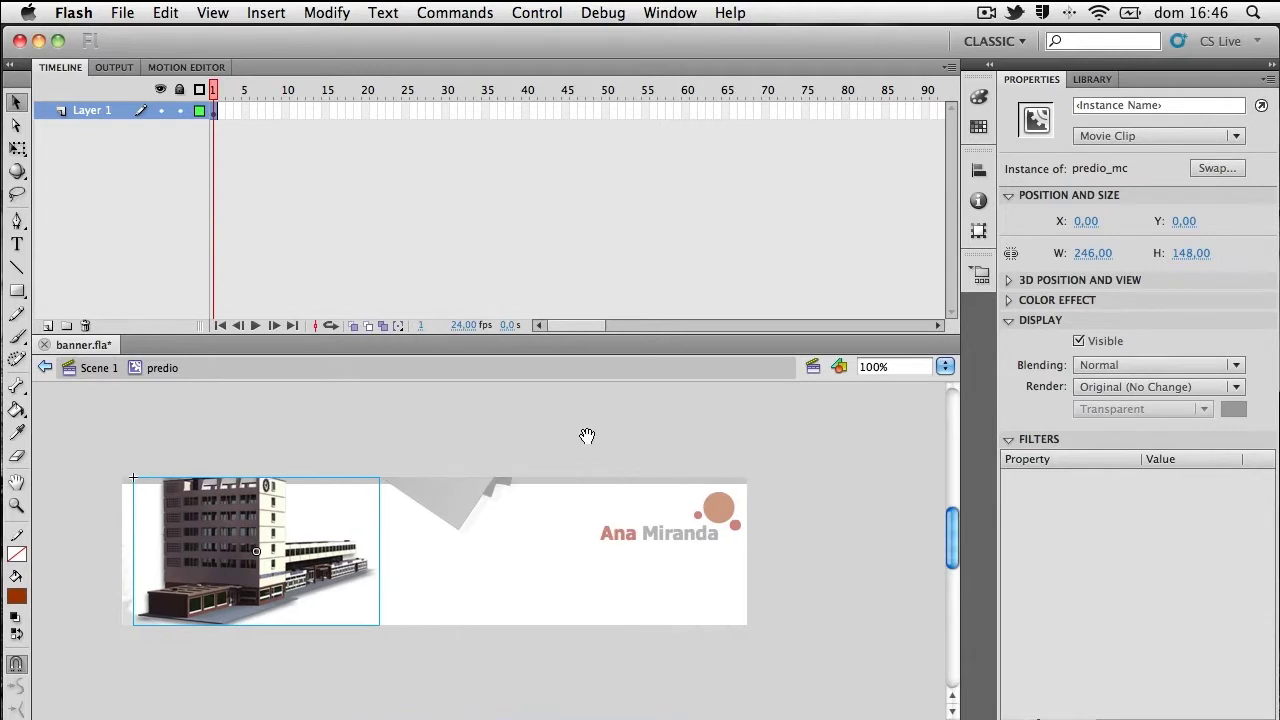
left_click_drag(650, 334, 652, 276)
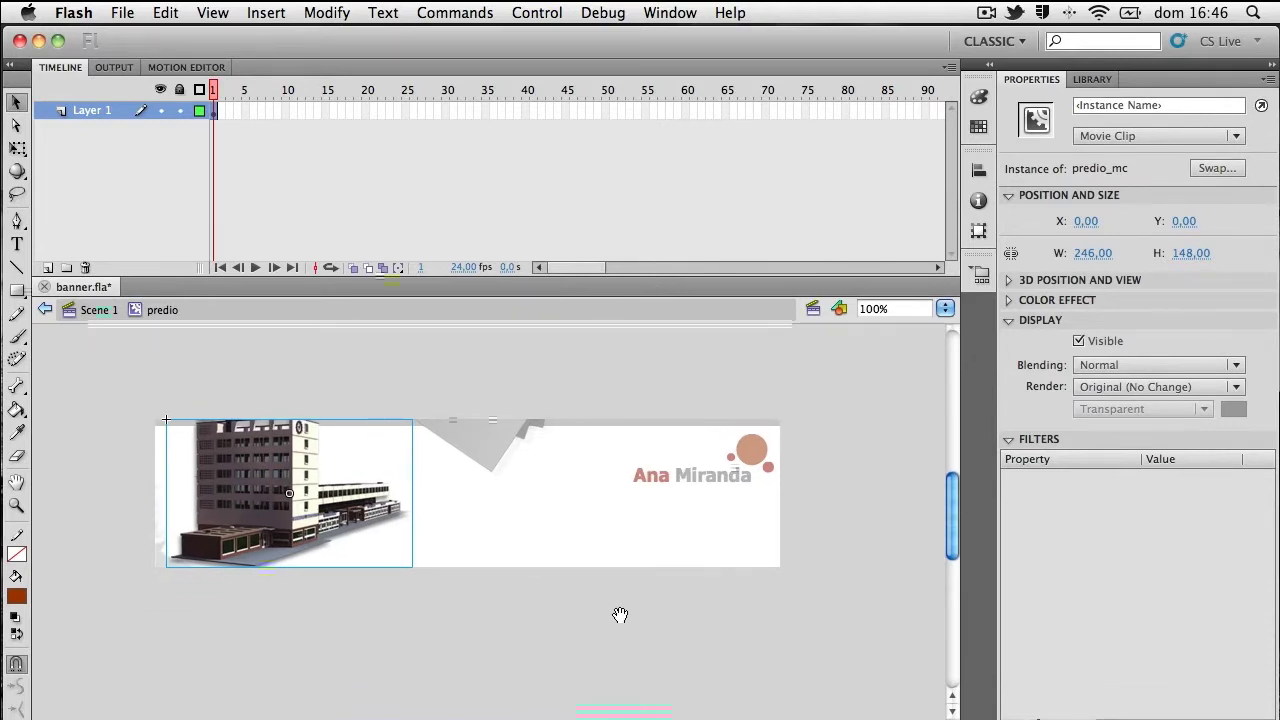
scroll(630, 612, "left", 3)
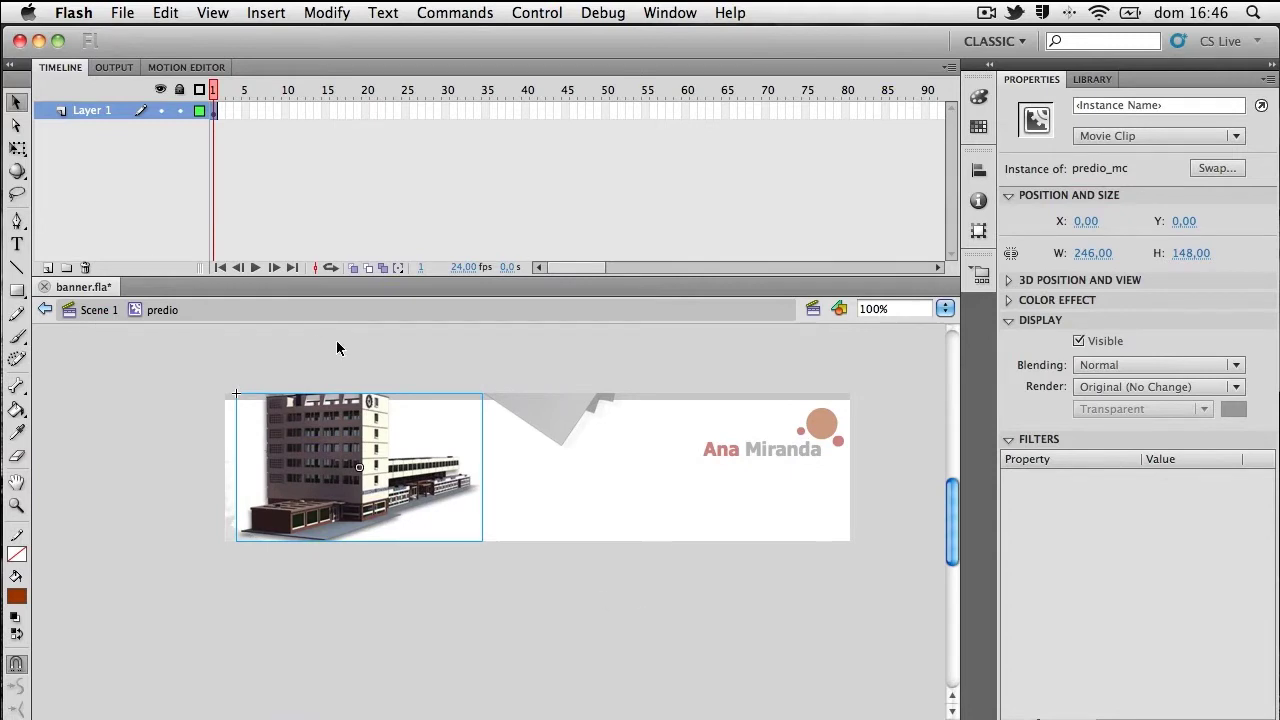
right_click(214, 116)
left_click(240, 121)
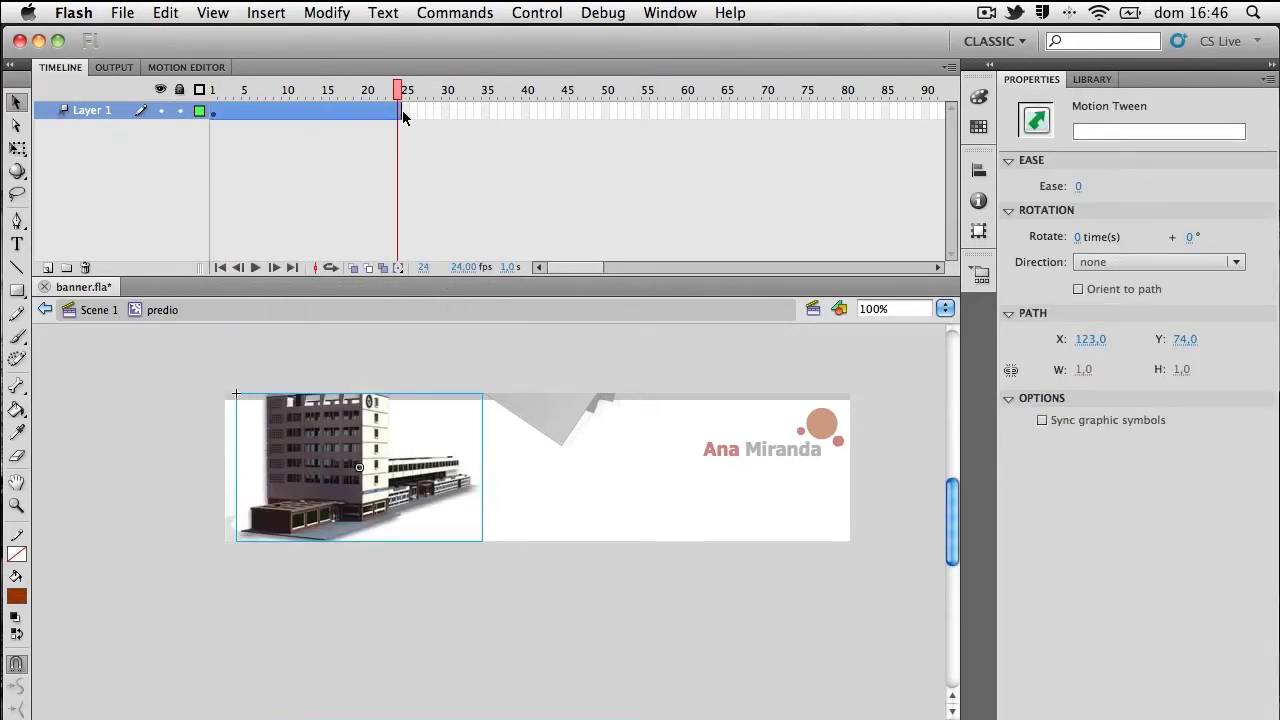
left_click_drag(402, 111, 607, 116)
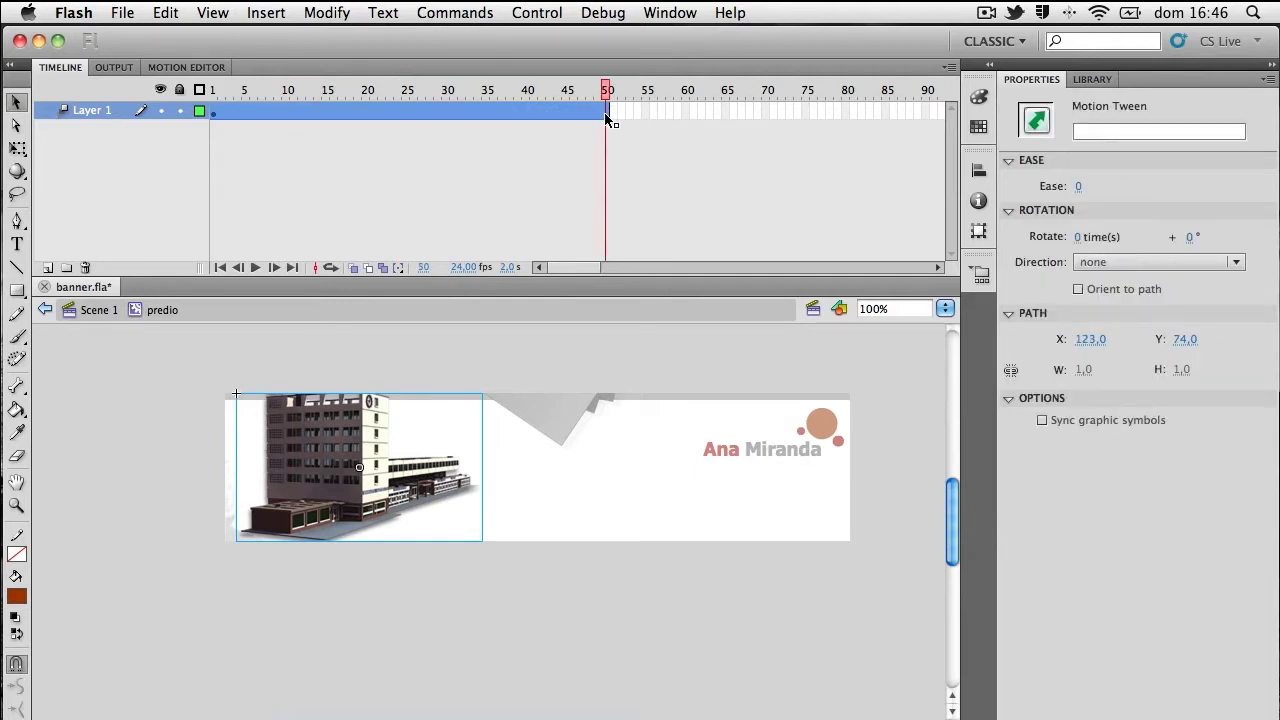
Step: At frame 50, move the building straight up above the banner to Y -153 and preview the motion
left_click_drag(423, 371, 423, 400)
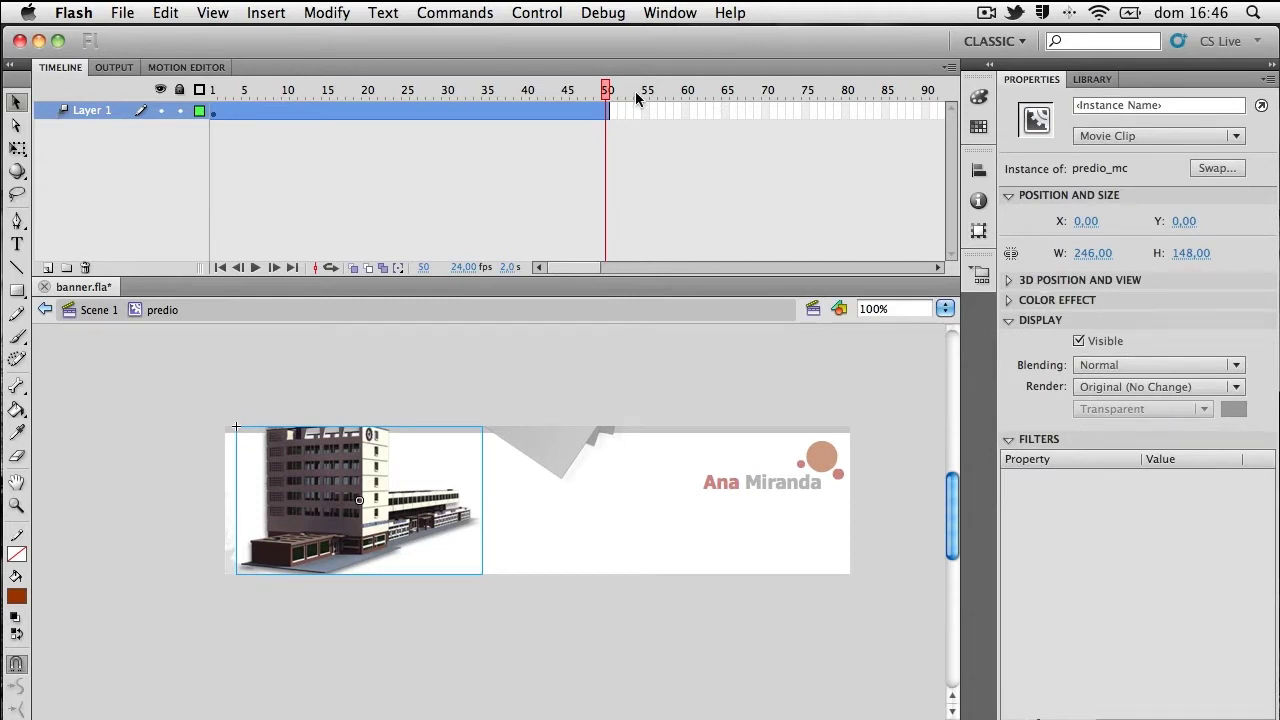
left_click_drag(357, 501, 356, 348)
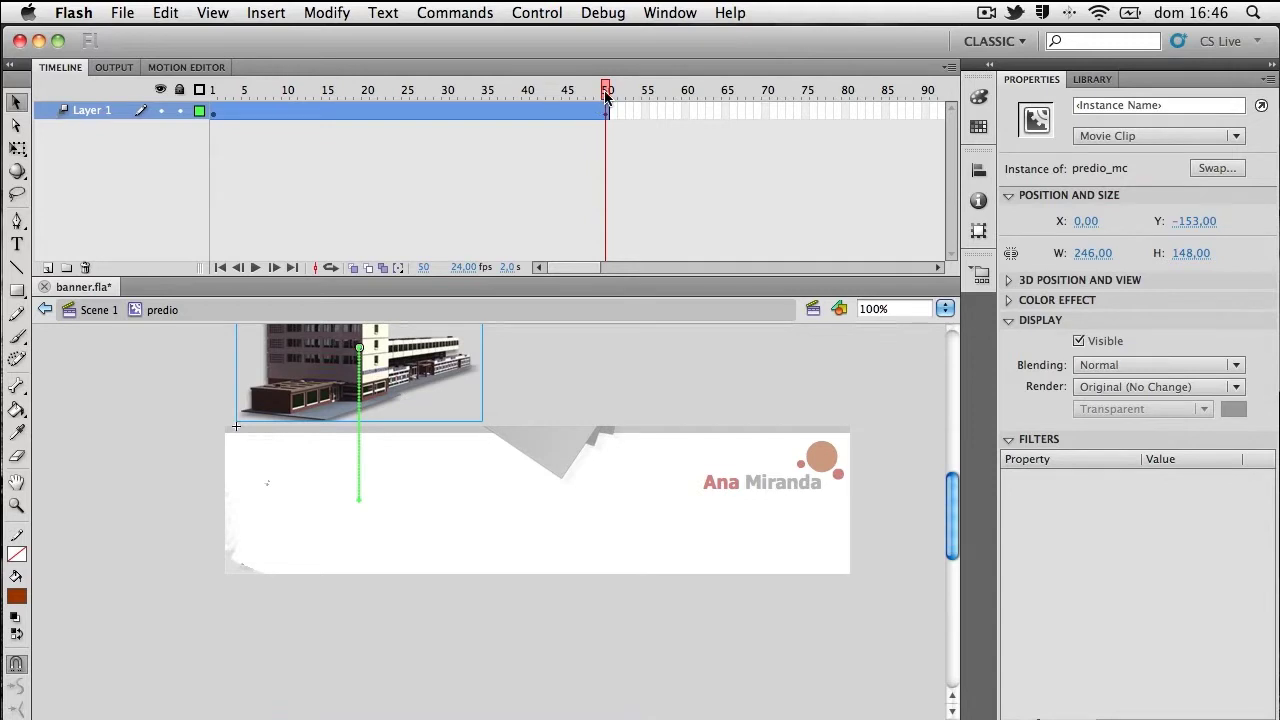
key("Return")
left_click_drag(599, 125, 352, 120)
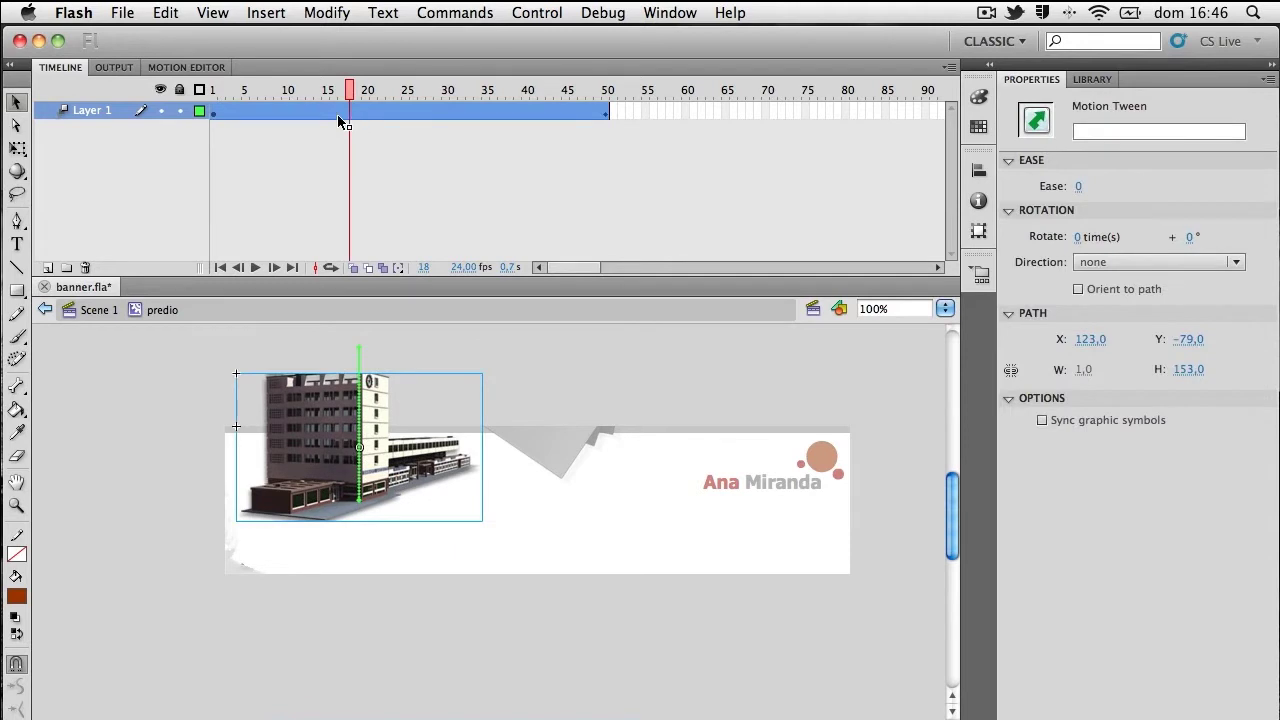
Step: Reverse the tween's keyframes so the building descends into the banner, and scrub from frame 1 to 50 to check it
right_click(329, 113)
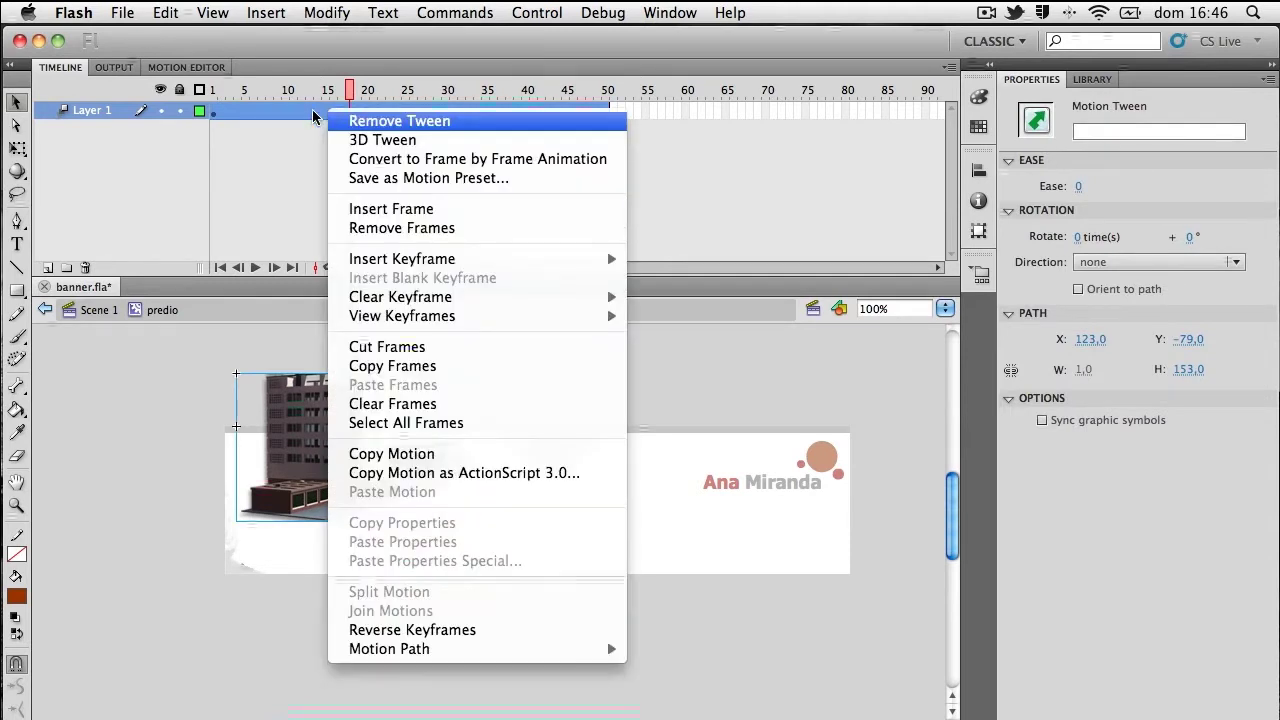
left_click(452, 631)
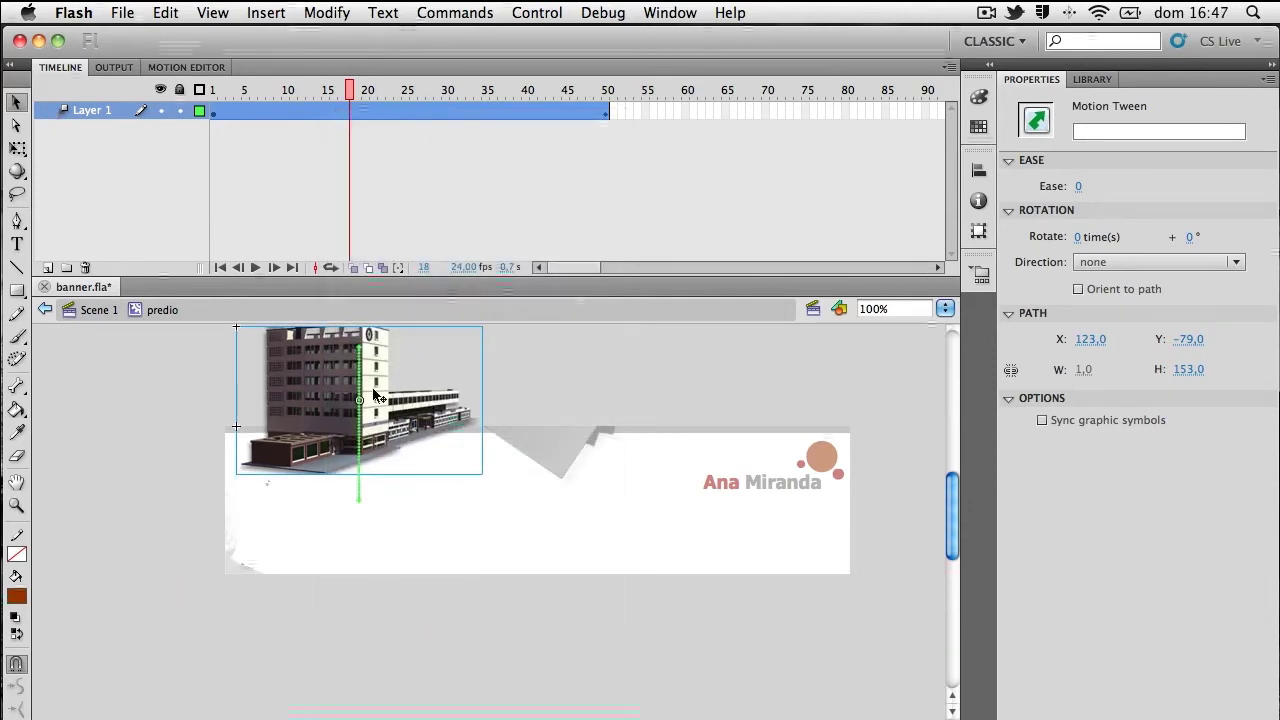
left_click(213, 90)
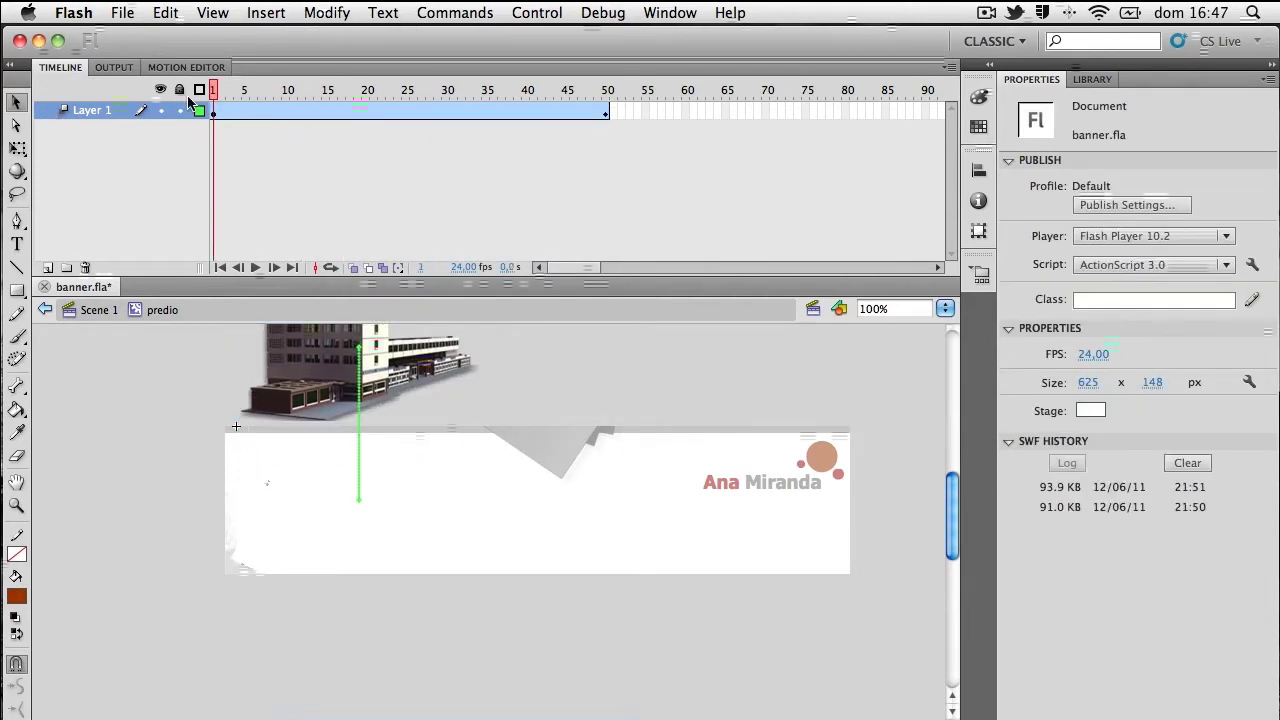
left_click_drag(213, 92, 612, 103)
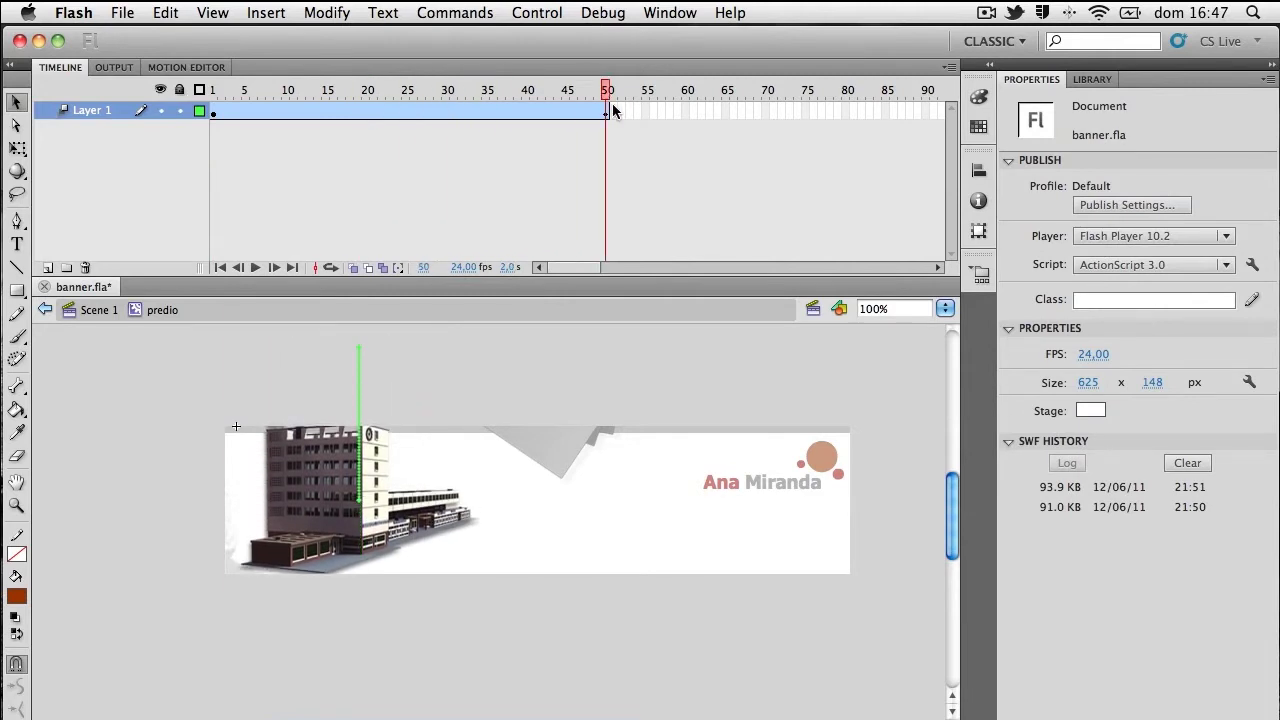
left_click(612, 103)
Step: Rename the tweened Layer 1 as animacao
double_click(80, 111)
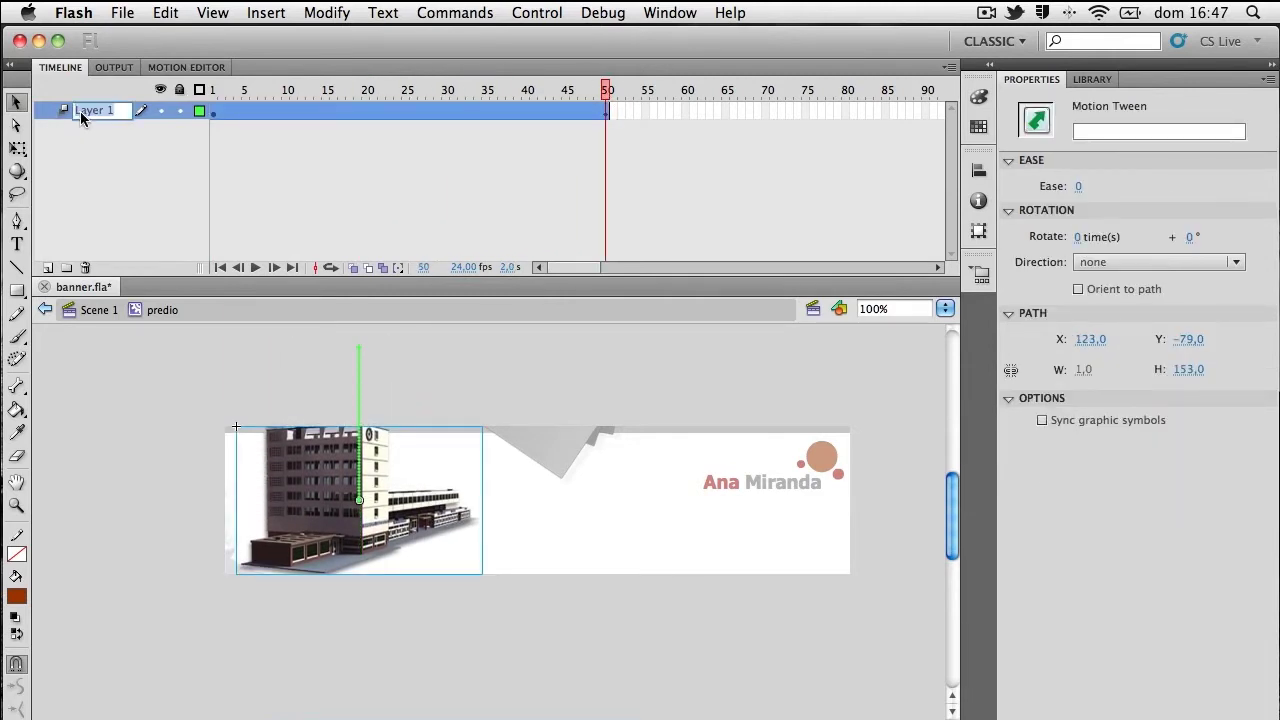
type("animacao")
key("Return")
Step: Add a new layer above animacao and name it acoes
left_click(47, 267)
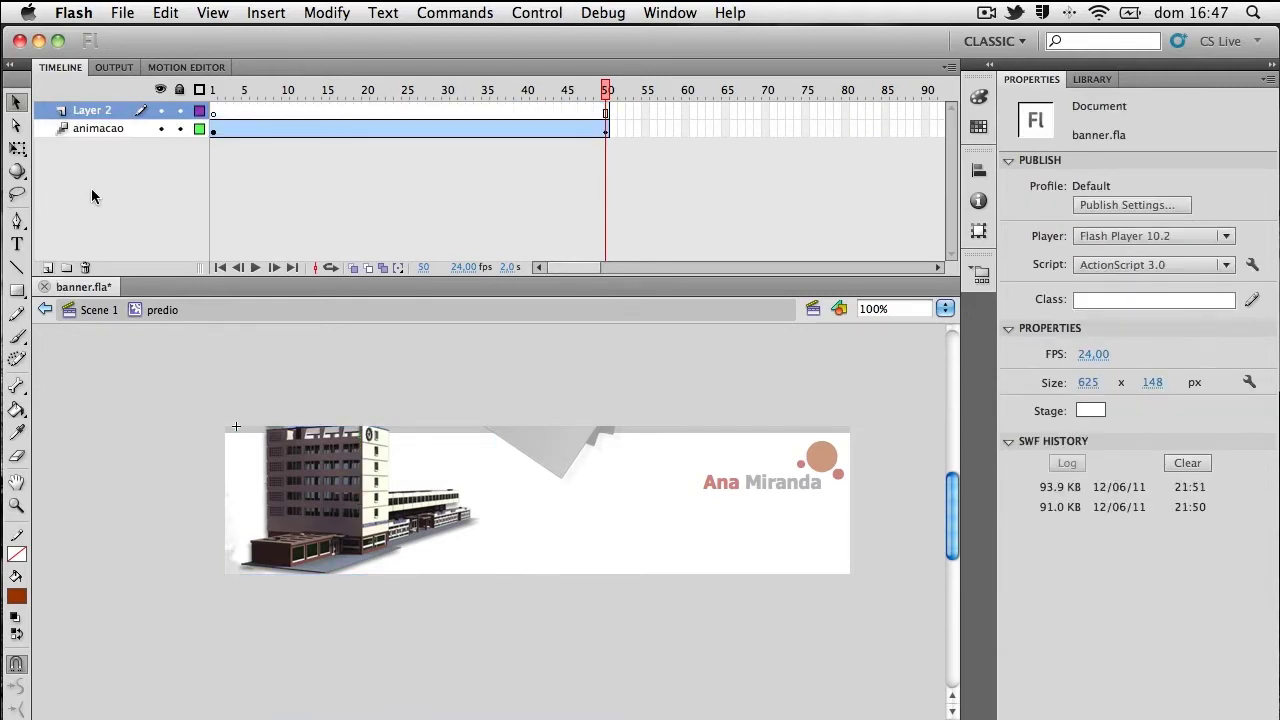
double_click(100, 110)
type("acoe")
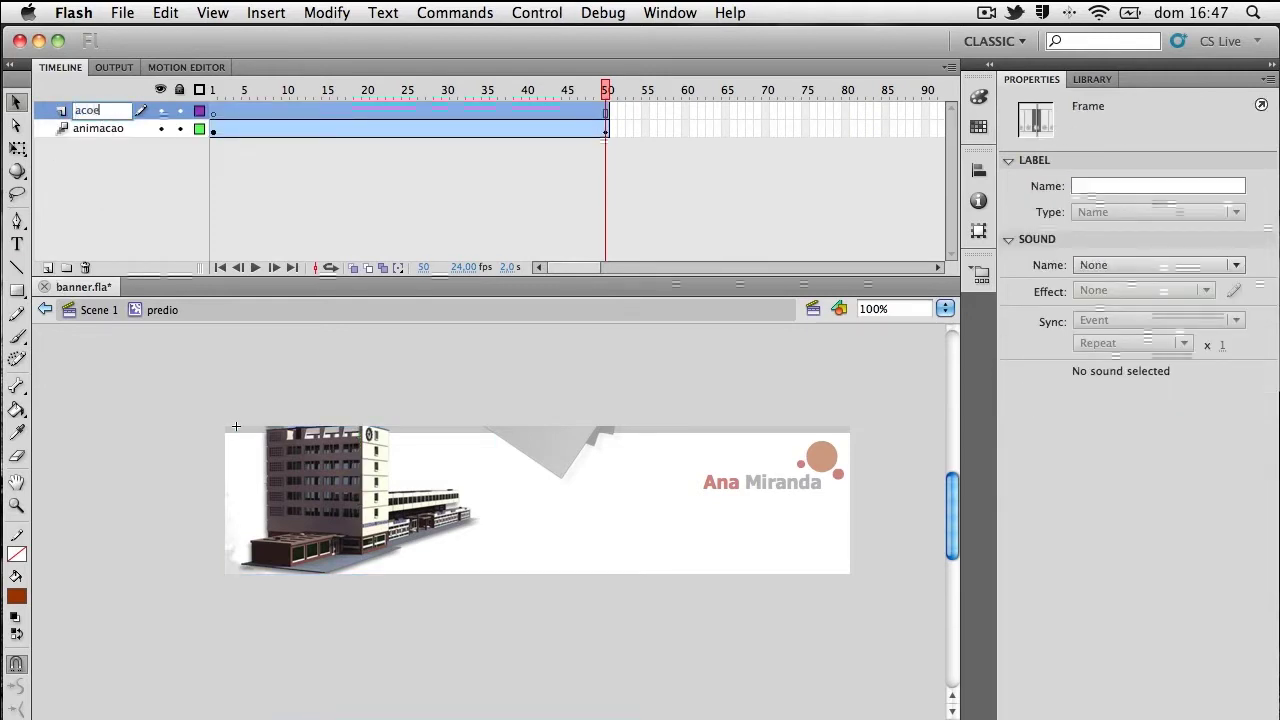
type("s")
key("Return")
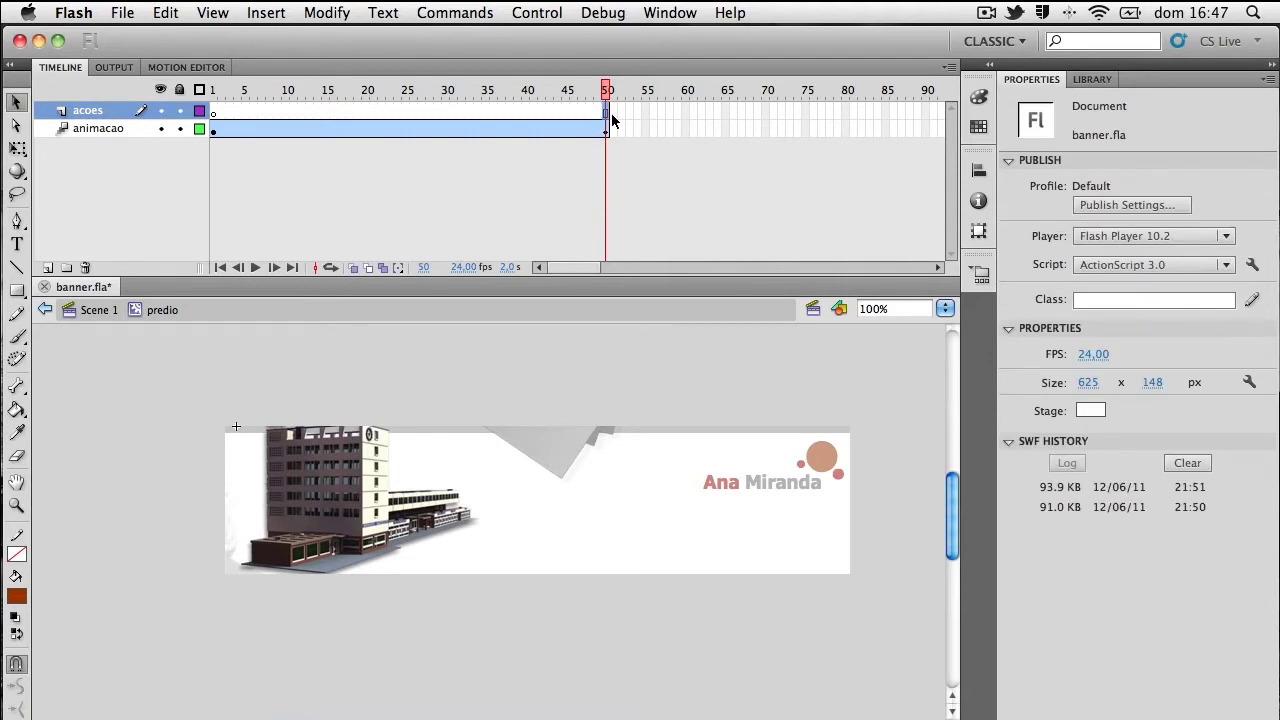
Step: Insert a keyframe at frame 50 of the acoes layer and add the script stop(); to it
left_click(607, 114)
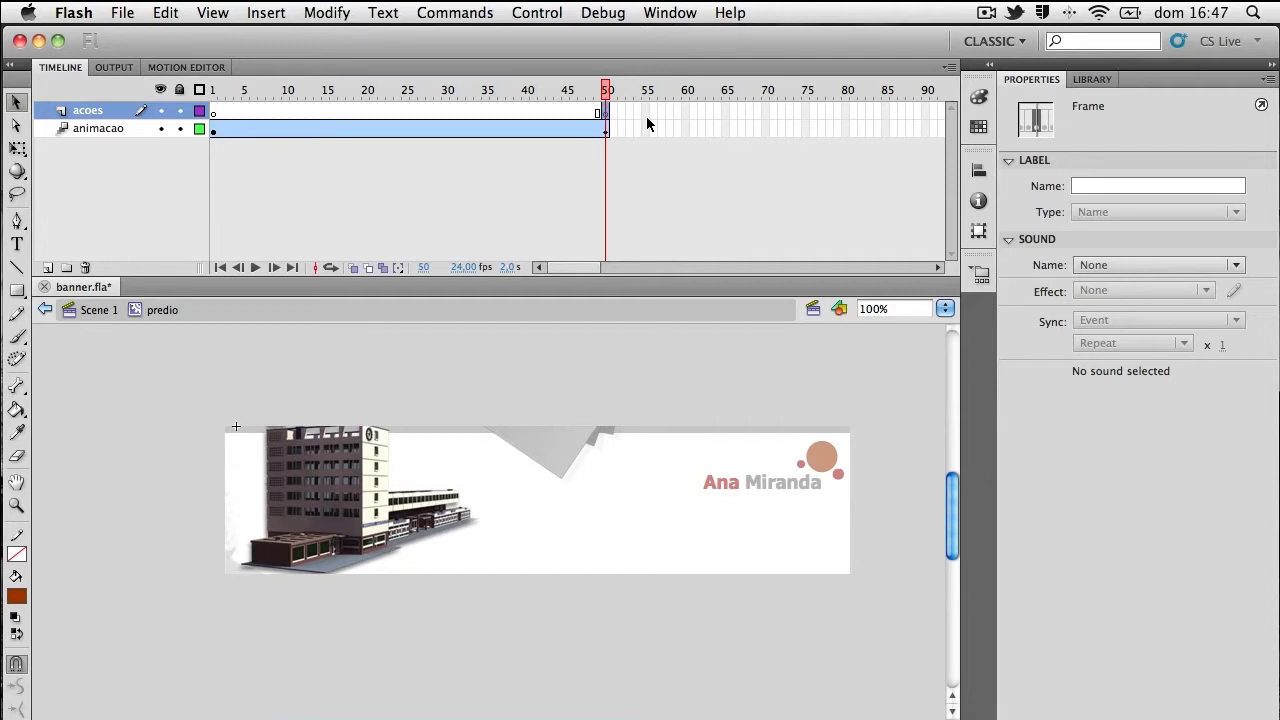
left_click(690, 13)
left_click(712, 250)
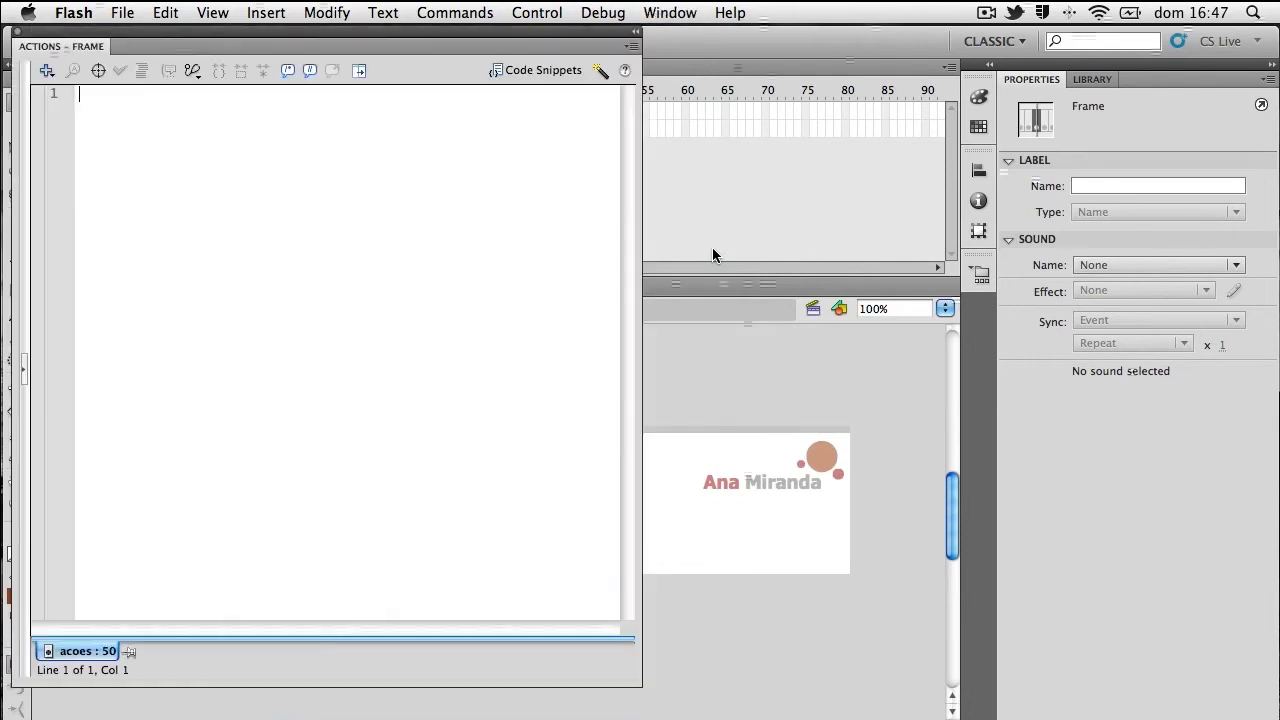
type("stop();")
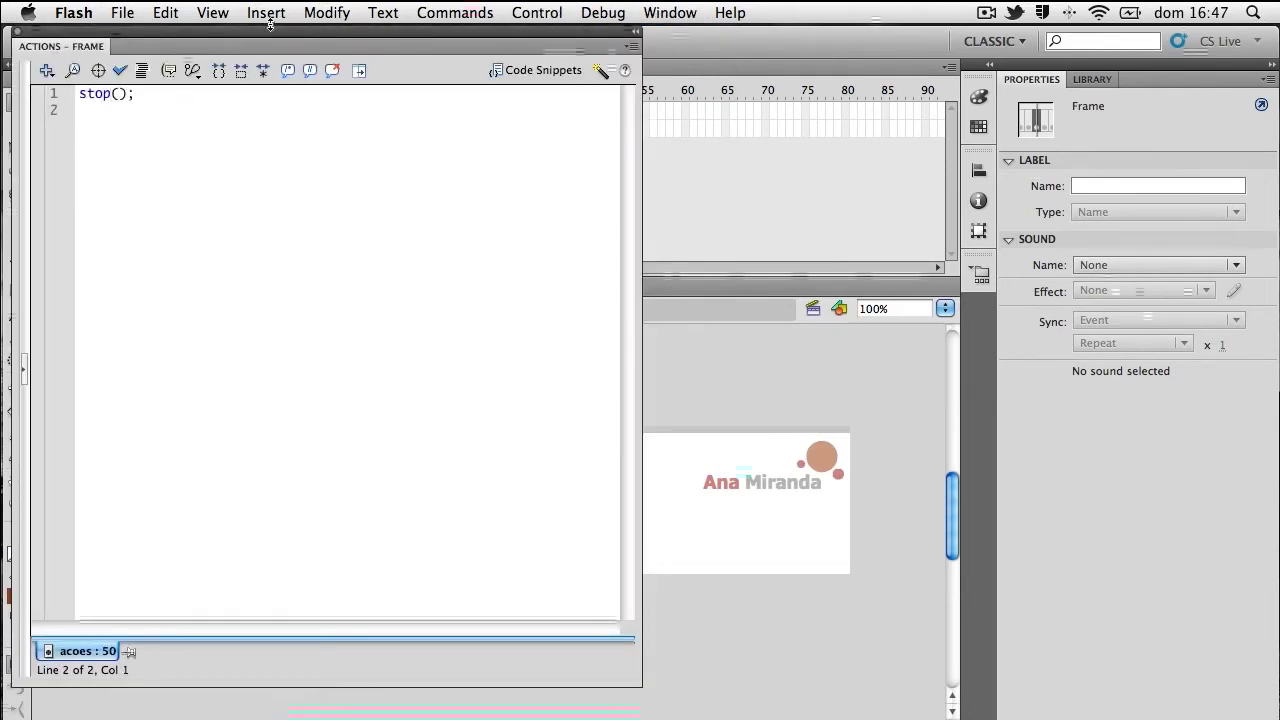
left_click(16, 33)
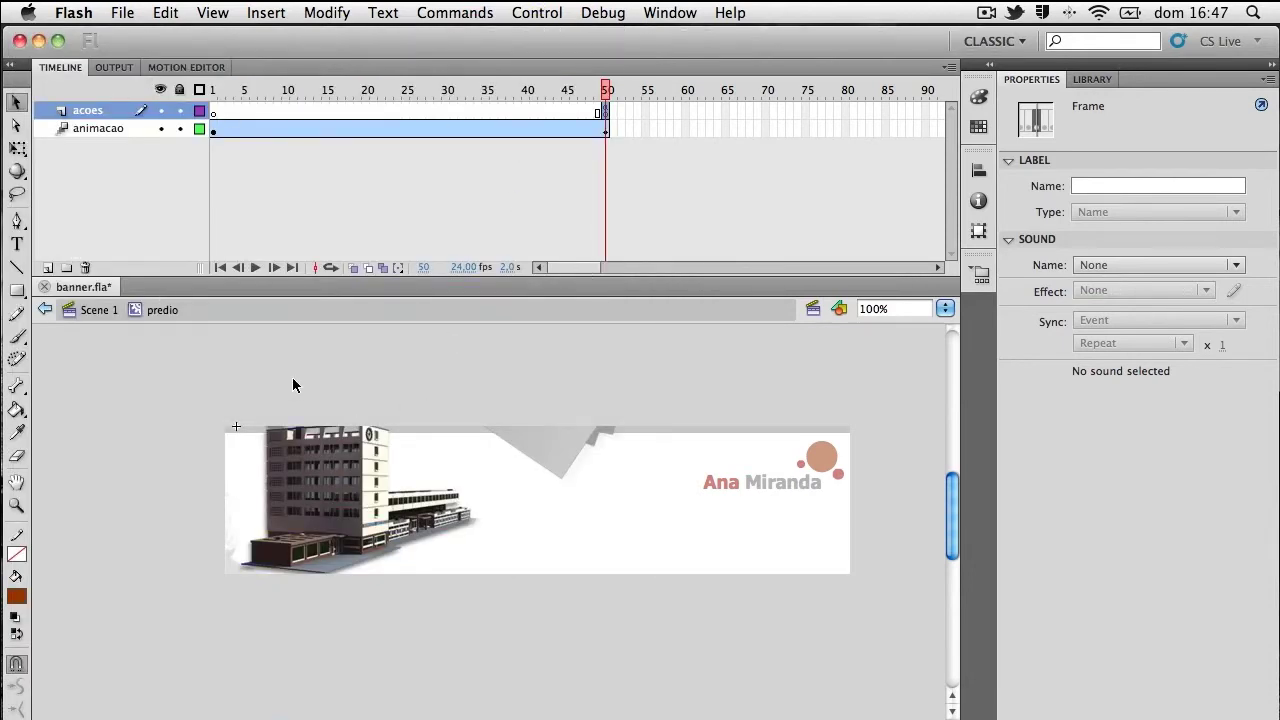
Step: Check the building's position at several intermediate frames of the animacao tween
left_click(307, 127)
left_click(436, 127)
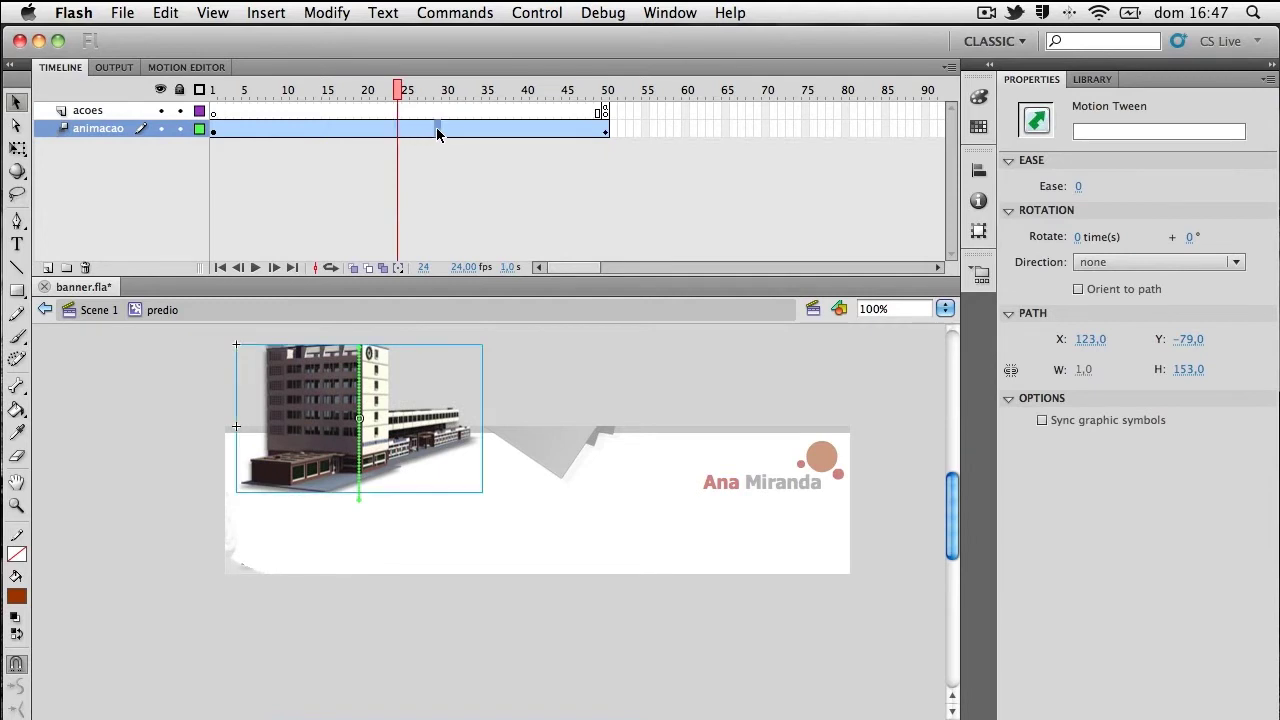
left_click(289, 130)
left_click(368, 128)
left_click(429, 128)
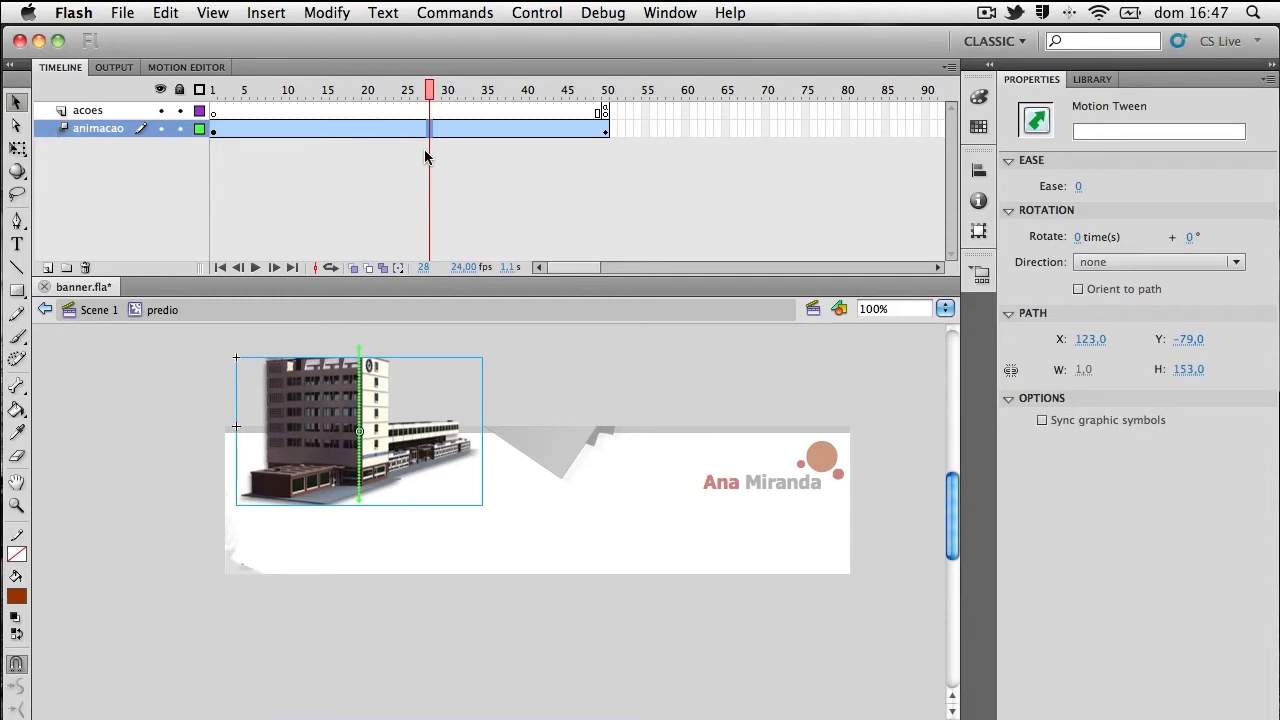
Step: Test the banner movie and scrub through the animacao tween up to frame 34
key("super+Return")
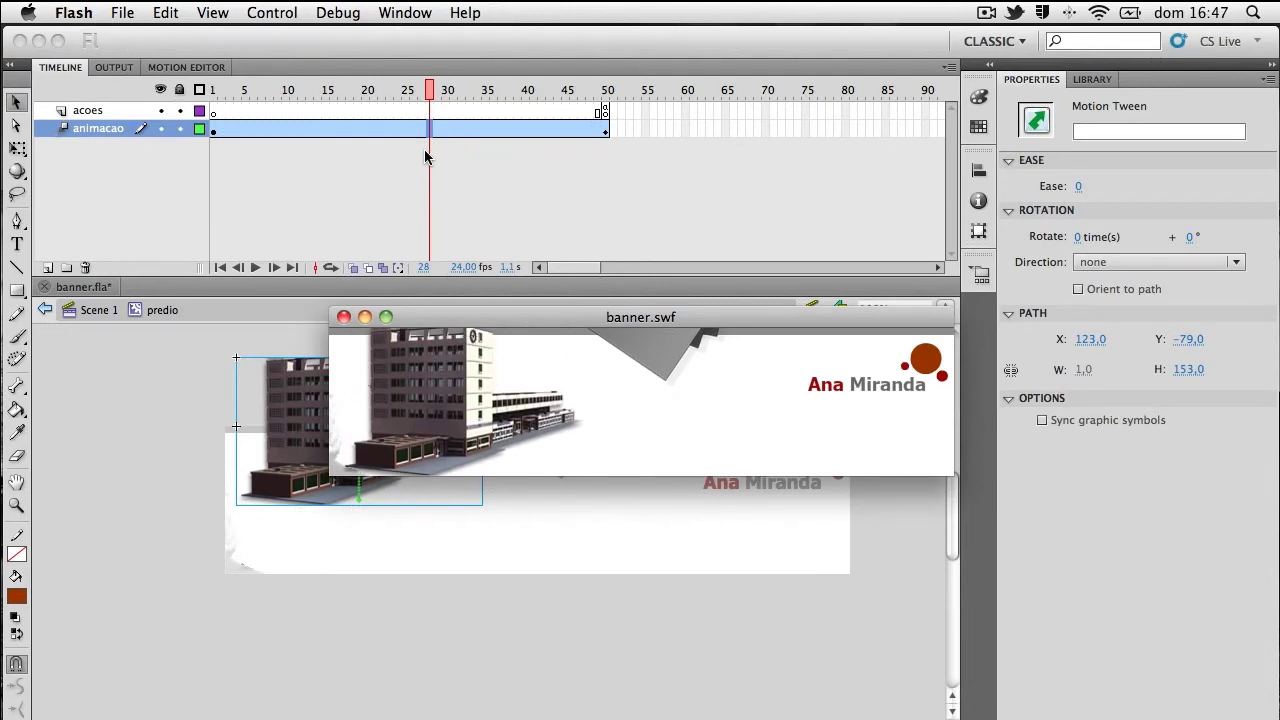
left_click(343, 316)
left_click_drag(313, 137, 344, 132)
left_click_drag(421, 133, 477, 131)
Step: Add a Spring ease to the building tween's list of available eases in the Motion Editor
left_click(188, 67)
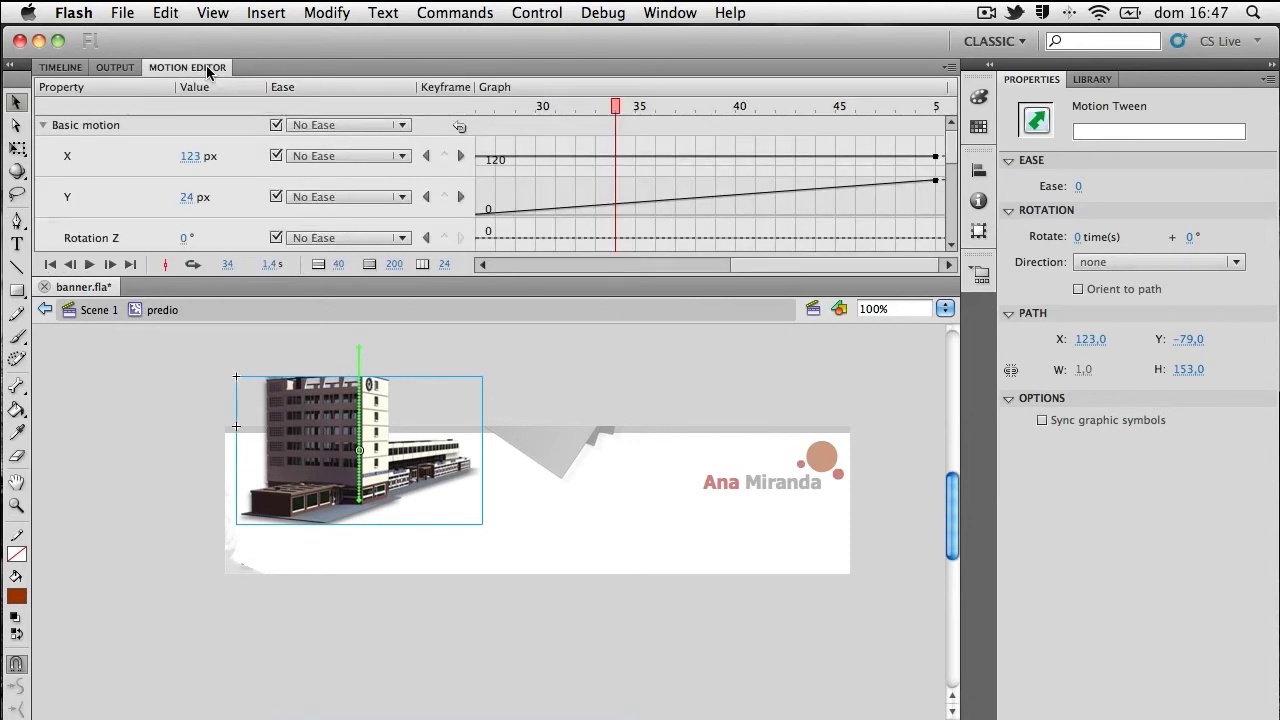
left_click(43, 125)
left_click(43, 146)
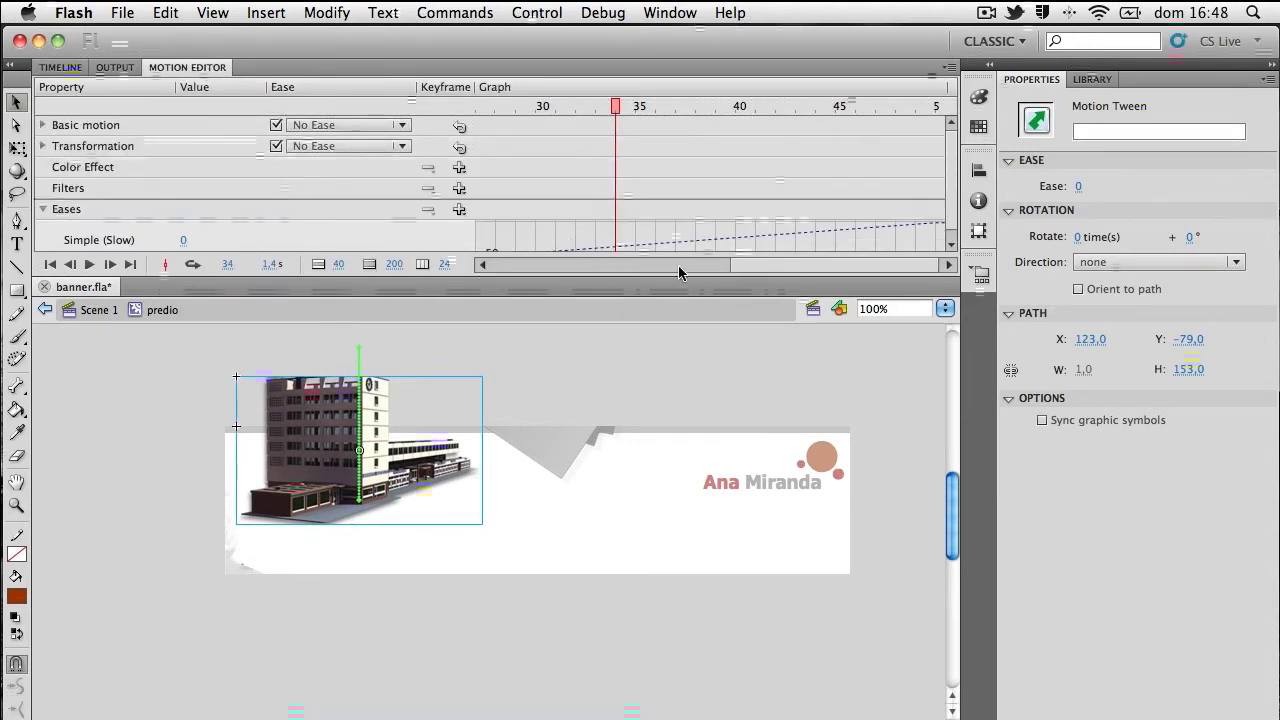
left_click_drag(798, 276, 798, 398)
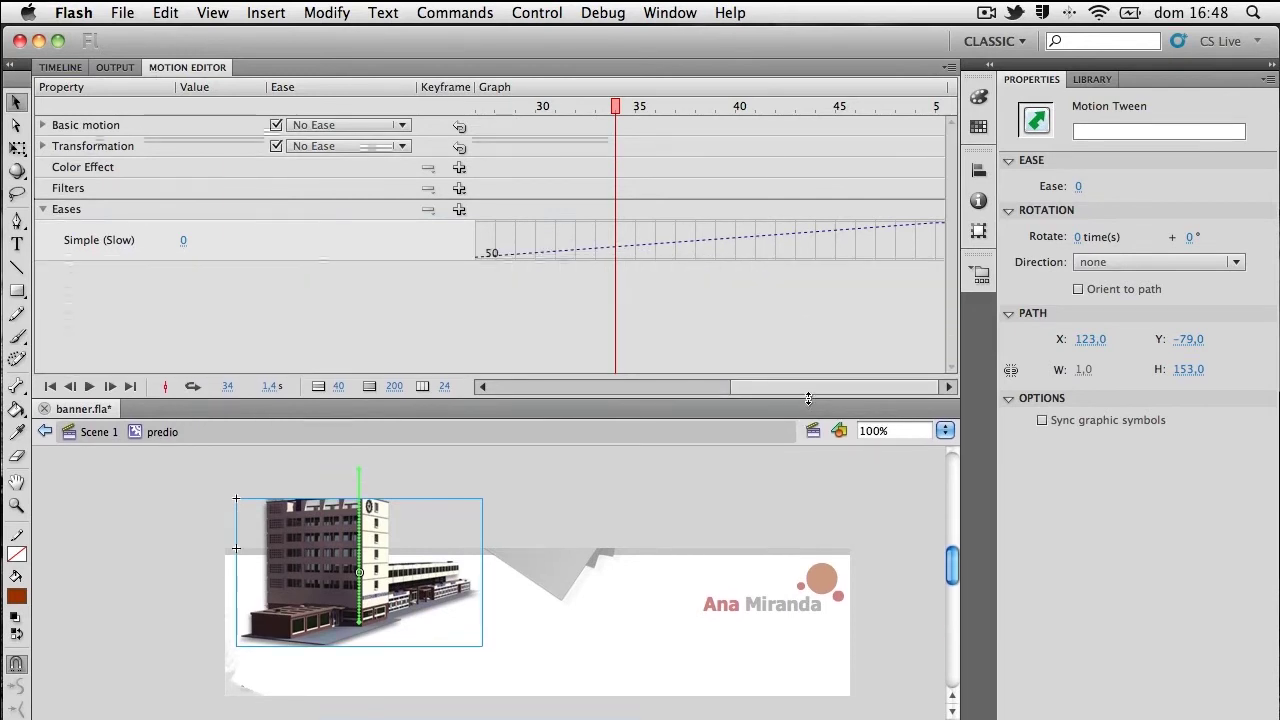
left_click_drag(790, 380, 790, 318)
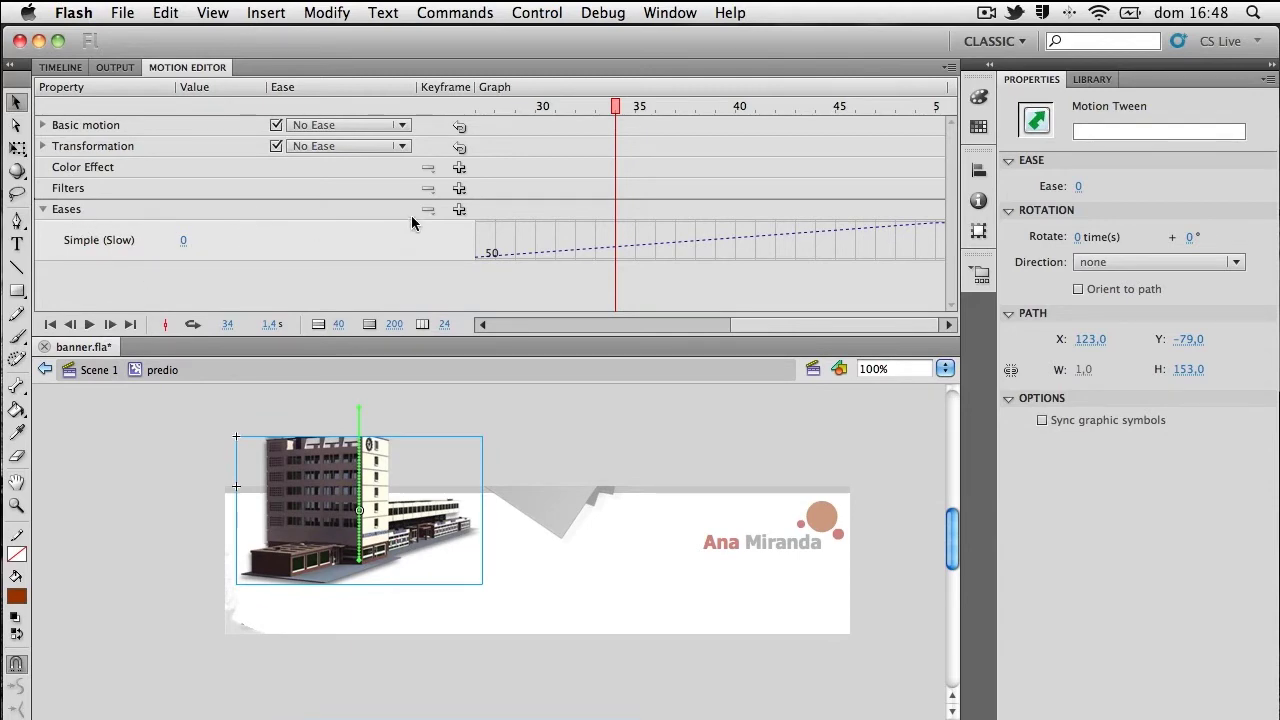
left_click(459, 209)
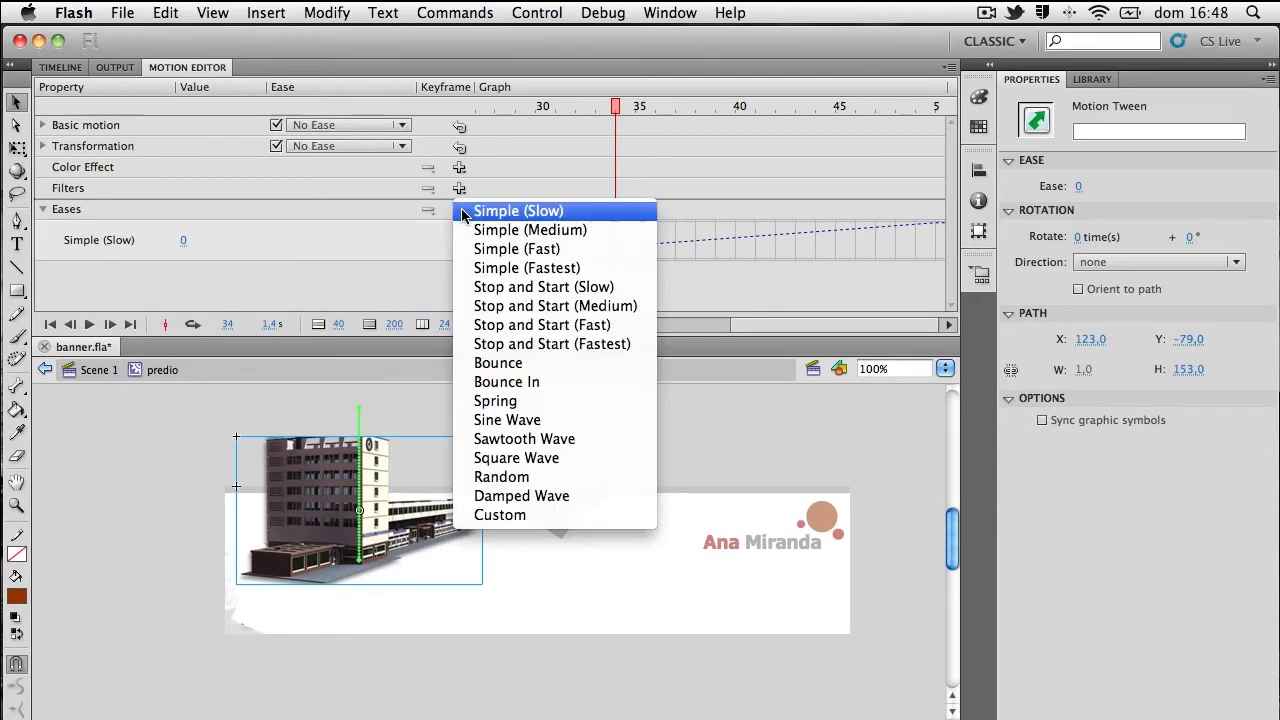
left_click(525, 402)
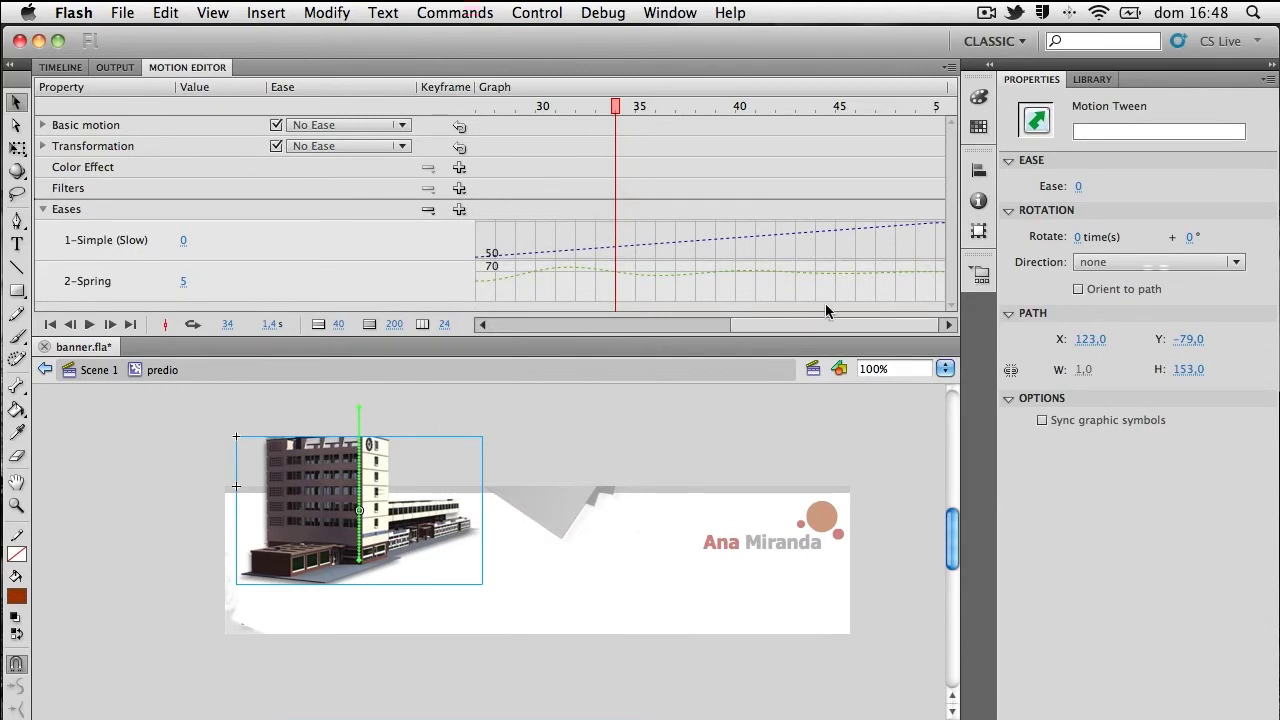
left_click_drag(713, 349, 713, 366)
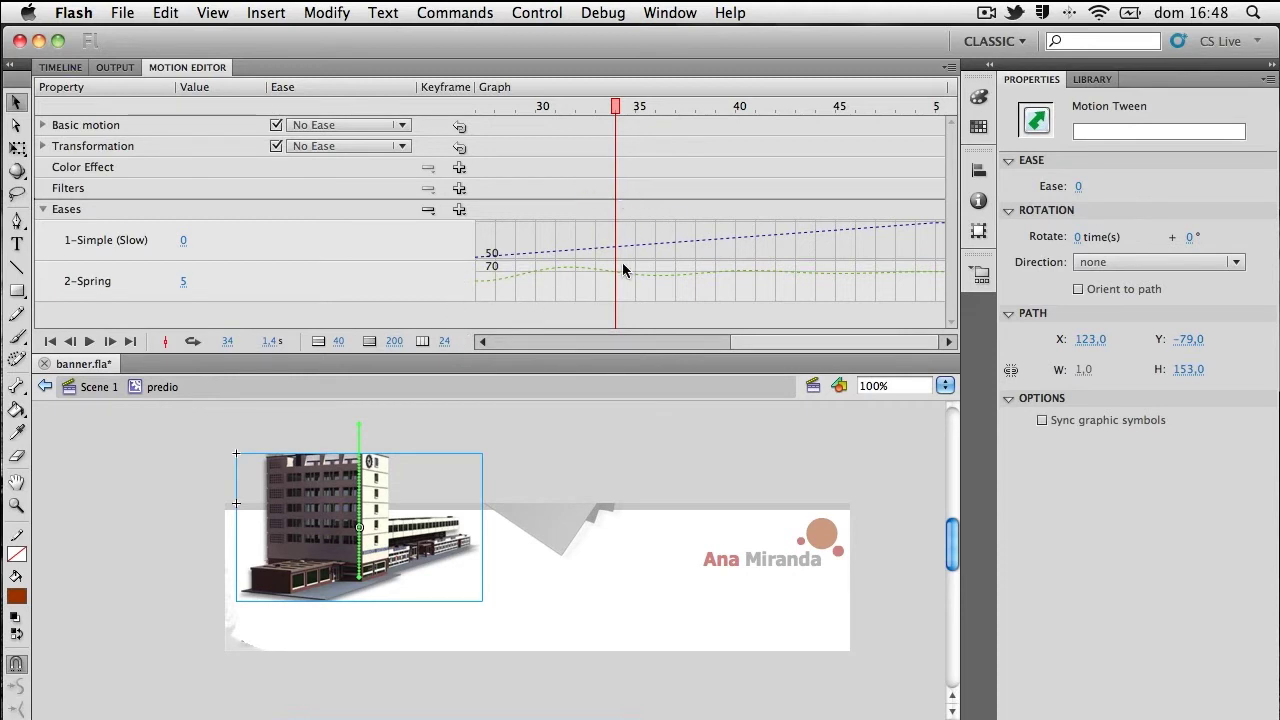
Step: Apply the 2-Spring ease to the building tween's Basic motion and test the movie
left_click(43, 125)
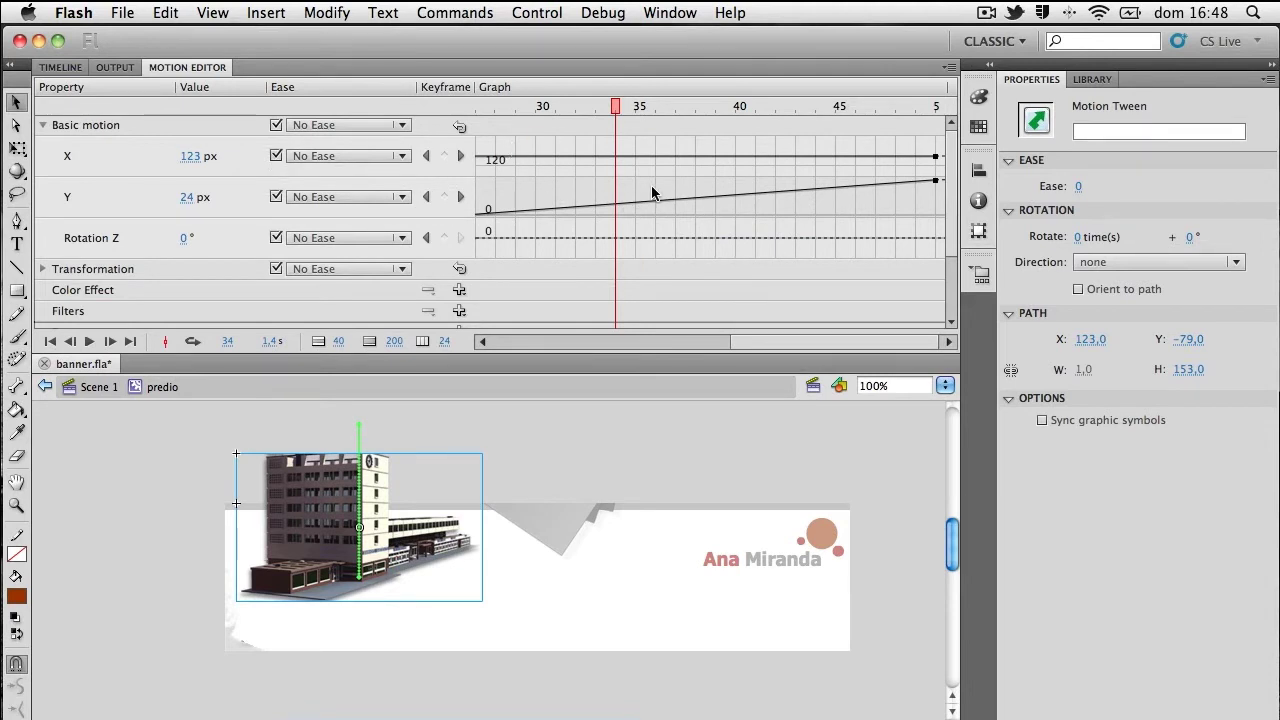
left_click(43, 125)
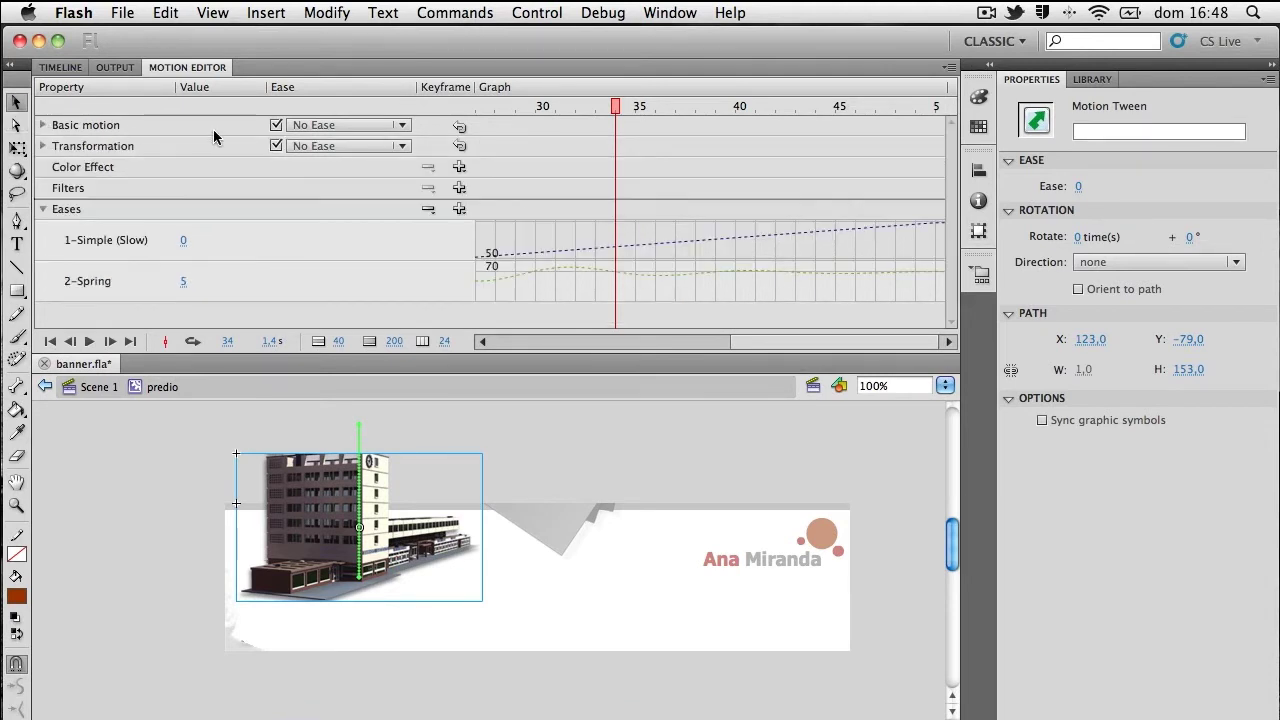
left_click(402, 125)
left_click(375, 177)
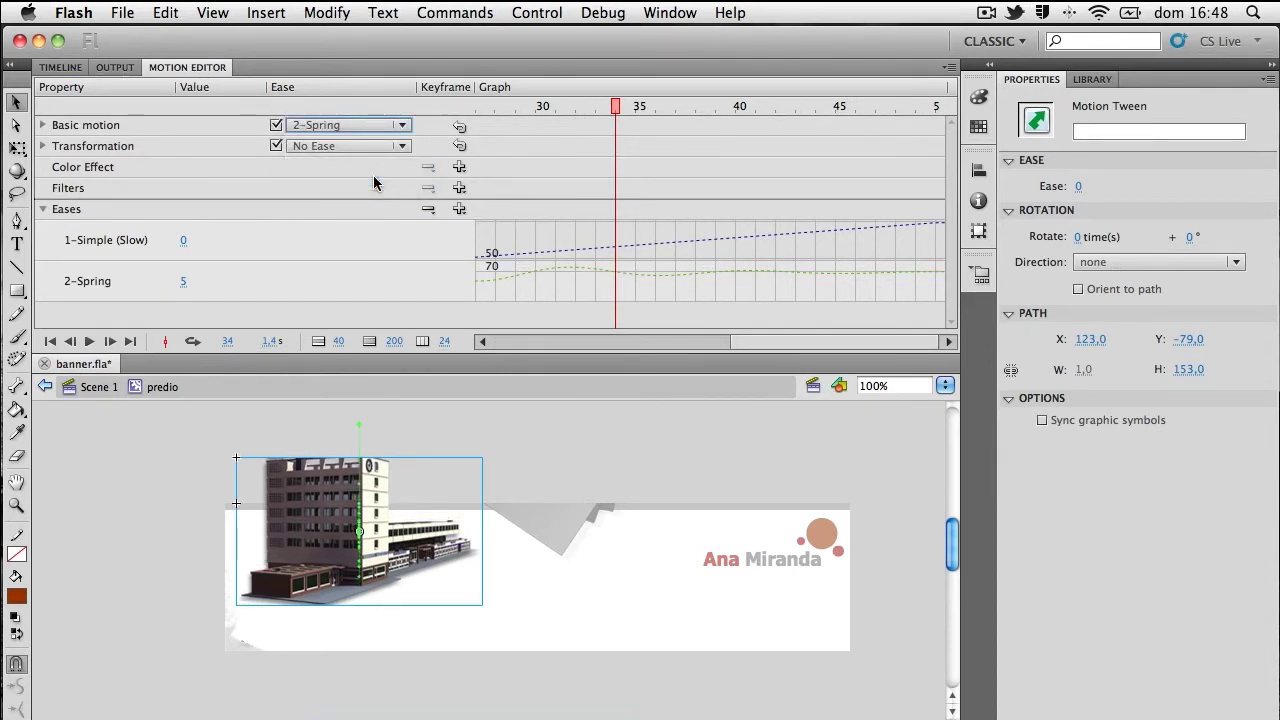
key("super+Return")
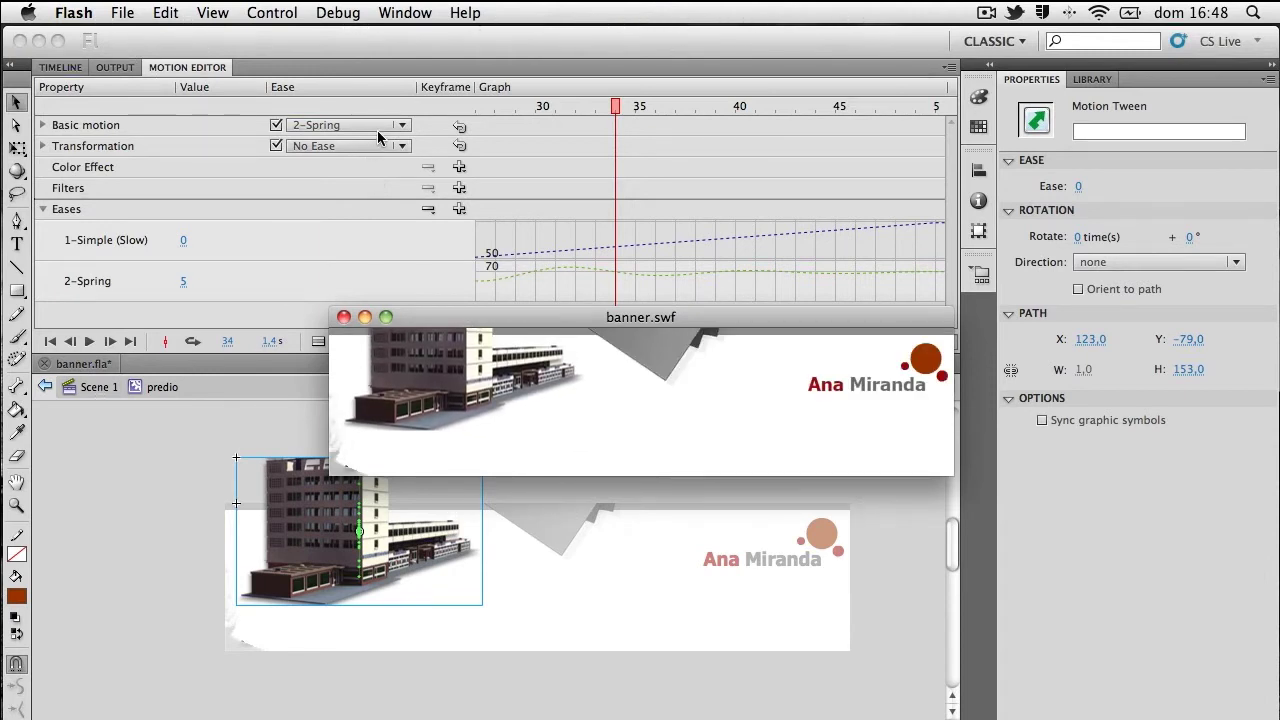
left_click(343, 316)
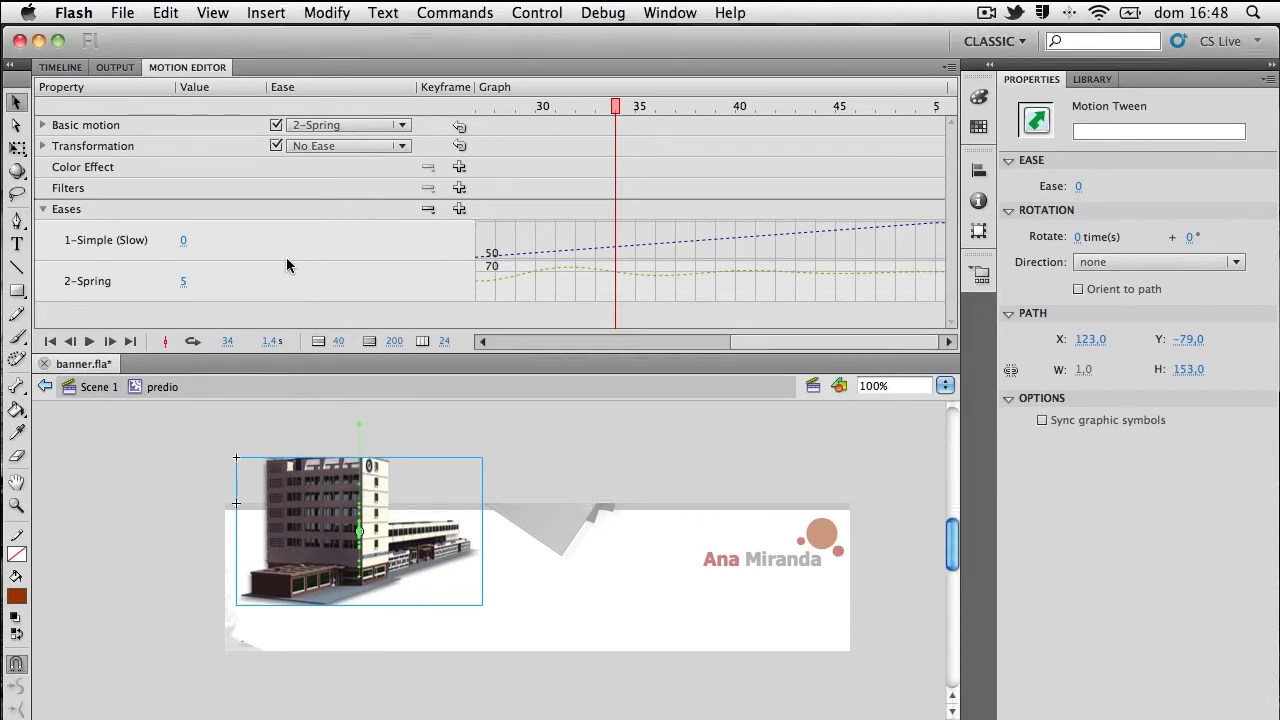
Step: Select the building's motion path on the stage and move the whole path down to Y -34
left_click(63, 68)
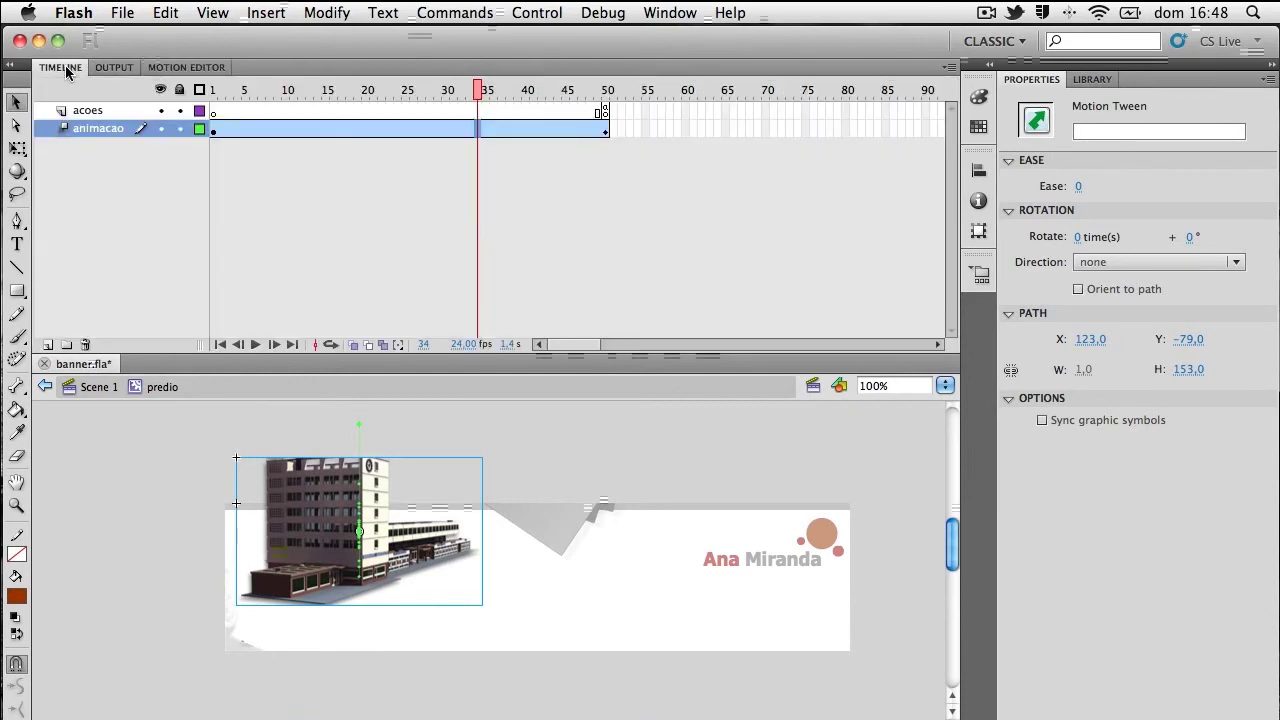
left_click(362, 508)
left_click(361, 505)
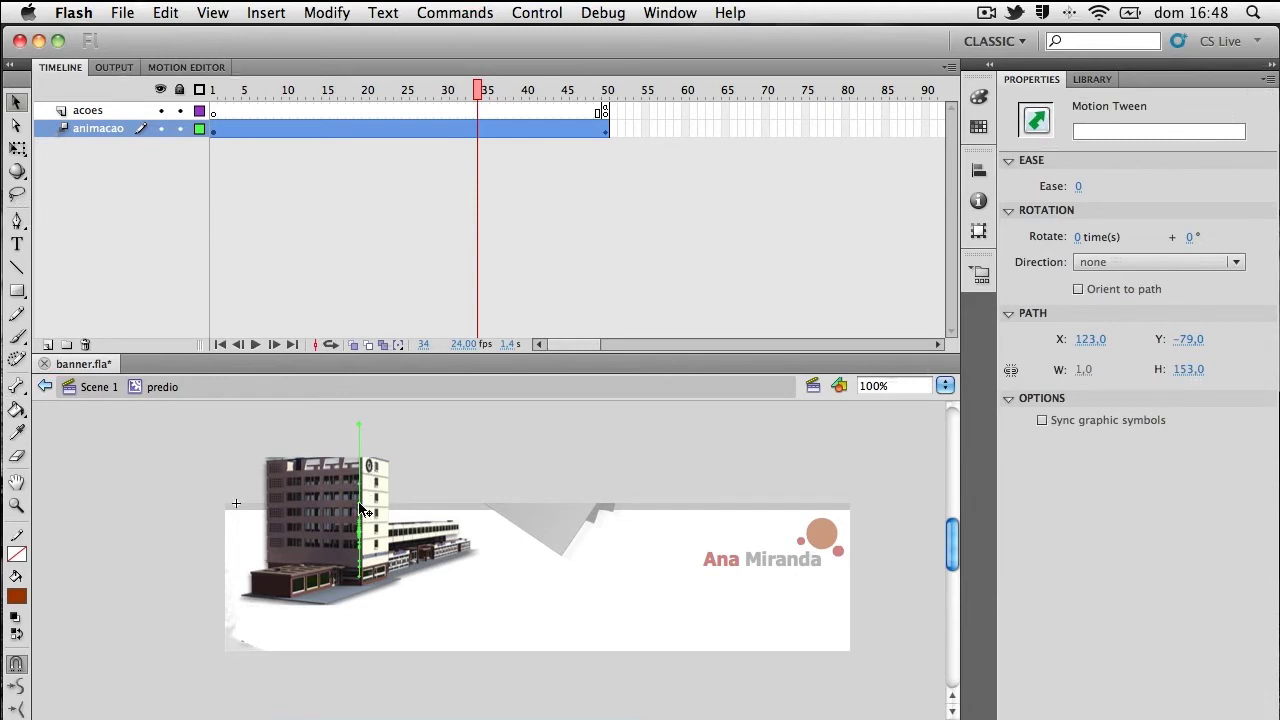
left_click_drag(362, 508, 364, 522)
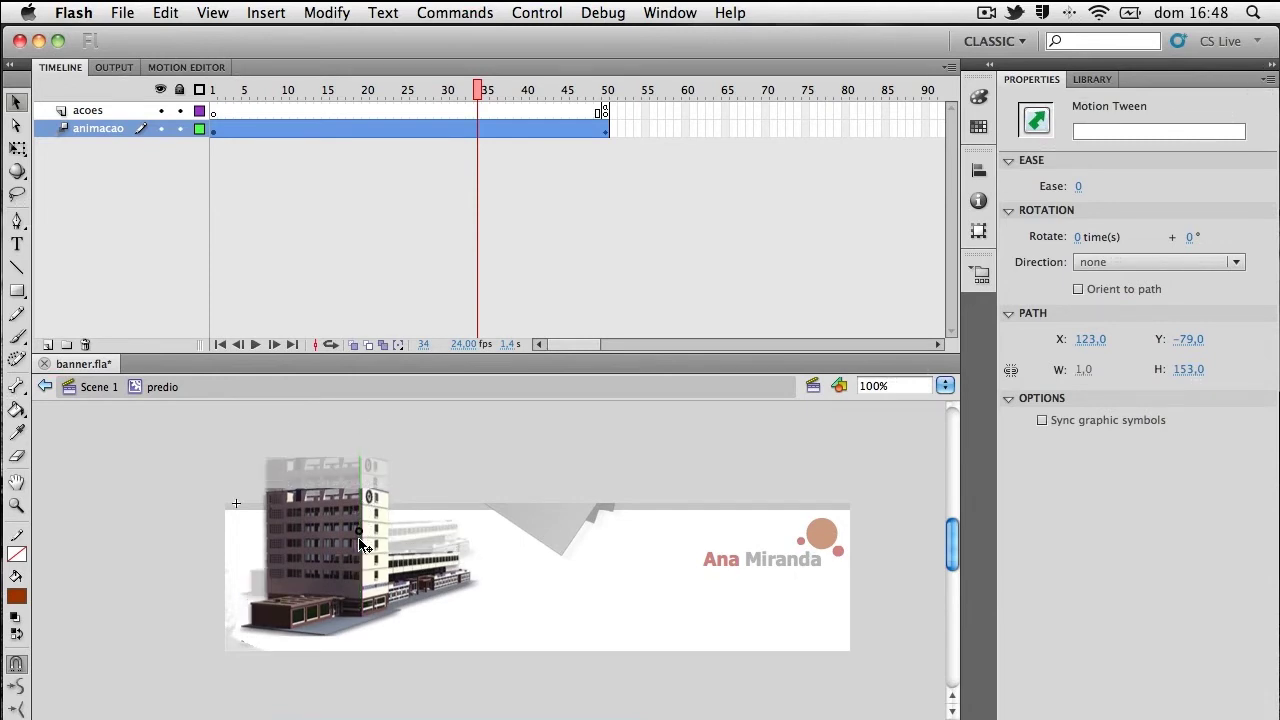
key("shift+Down")
key("shift+Down")
key("shift+Down")
key("shift+Down")
key("Down")
key("Down")
key("Down")
key("Down")
key("Down")
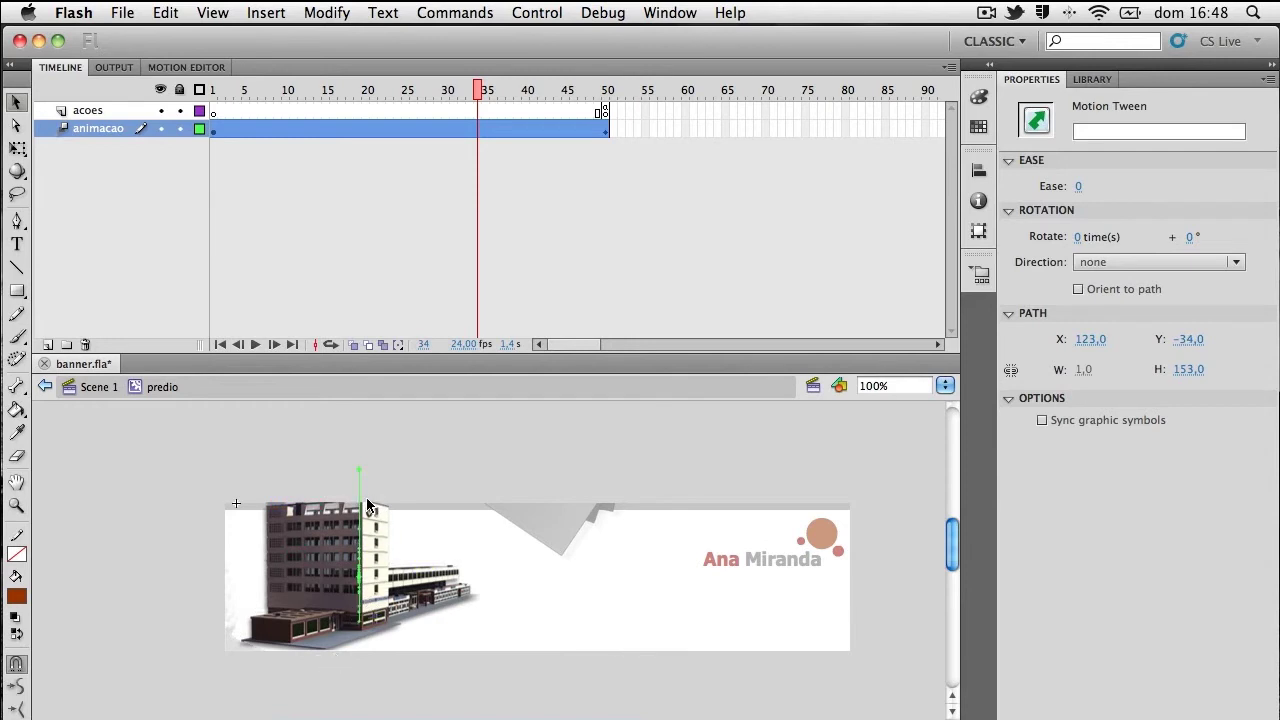
Step: Test the movie with the lowered path and check the building's position at frame 14
key("super+Return")
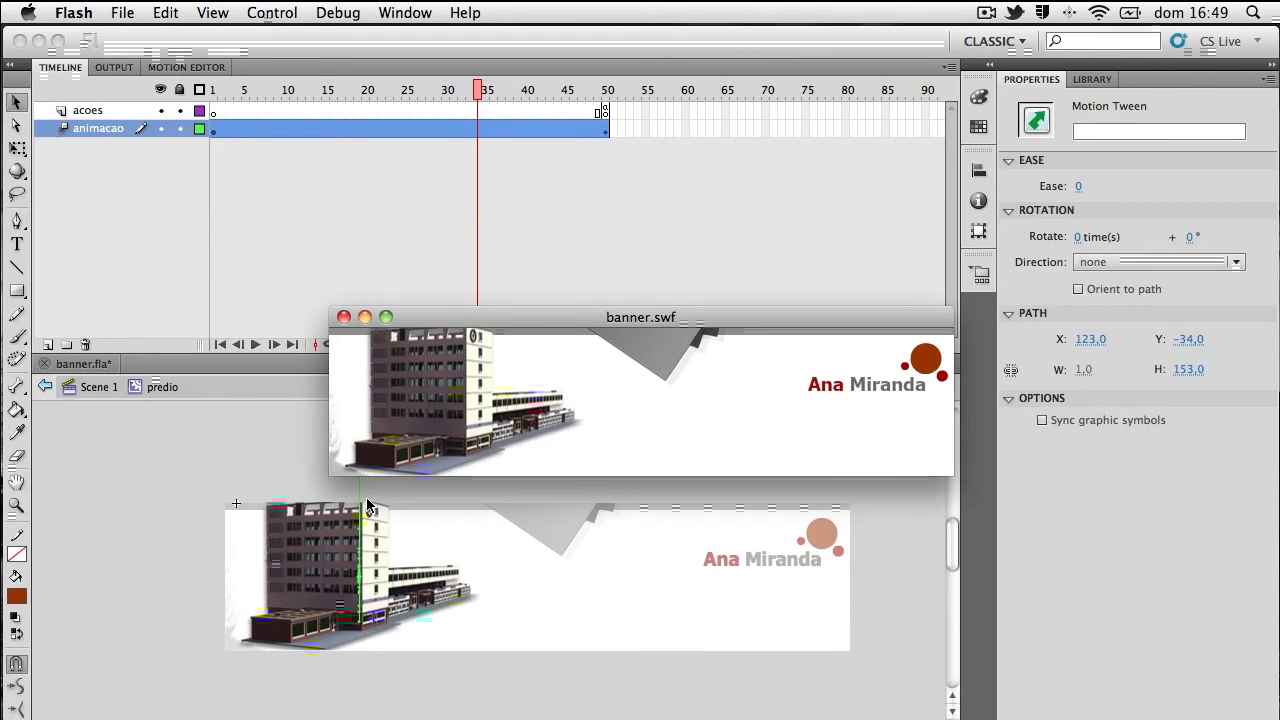
left_click(344, 317)
left_click(318, 131)
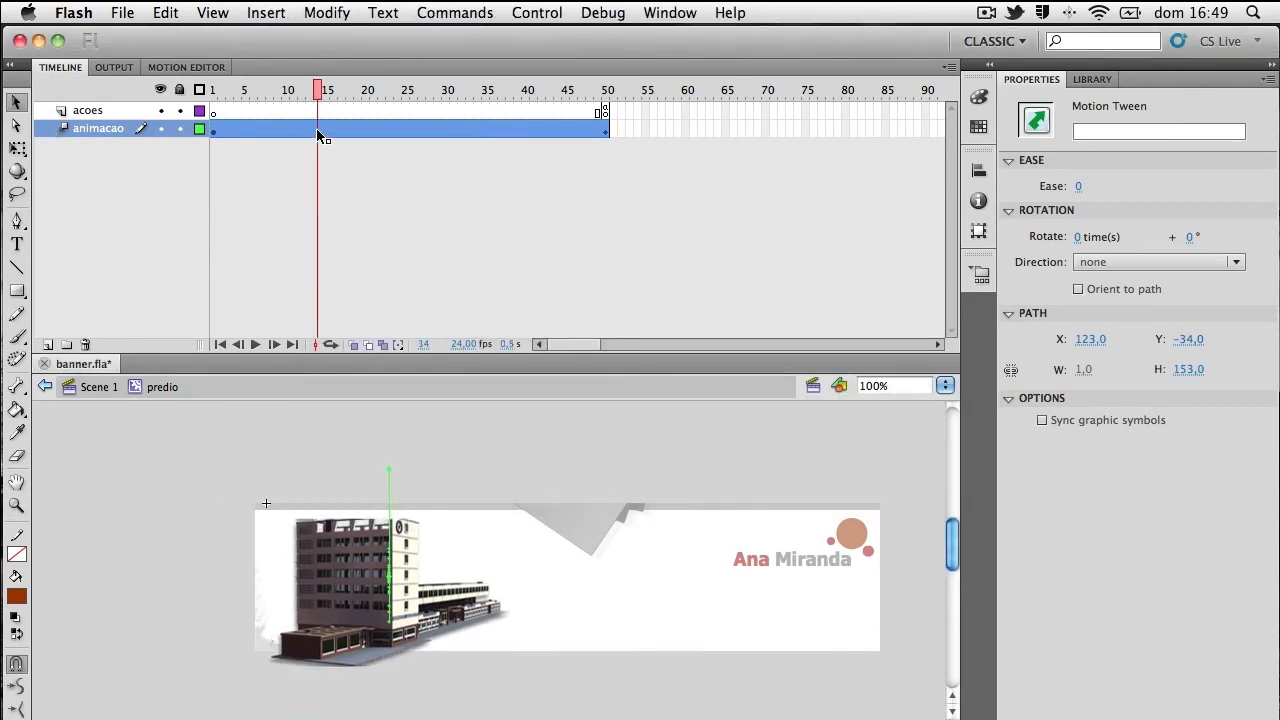
Step: Add two Bounce In eases to the building tween's list of available eases
left_click(172, 68)
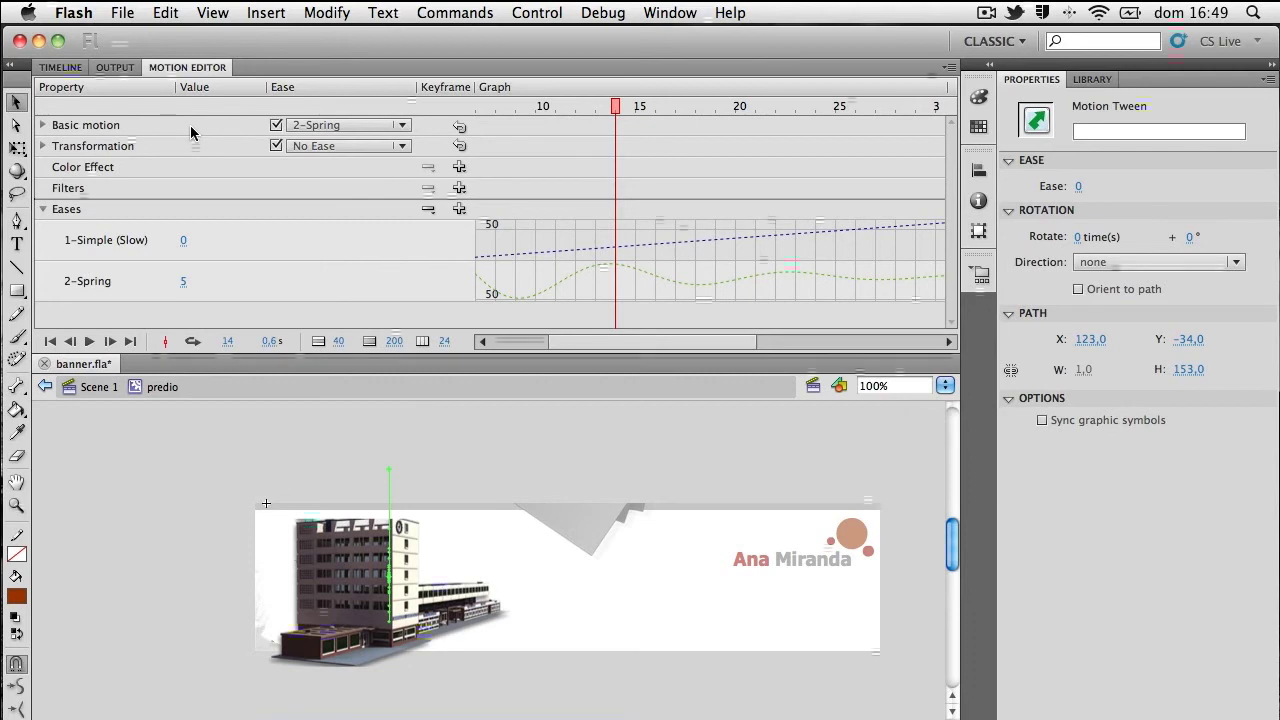
left_click(462, 209)
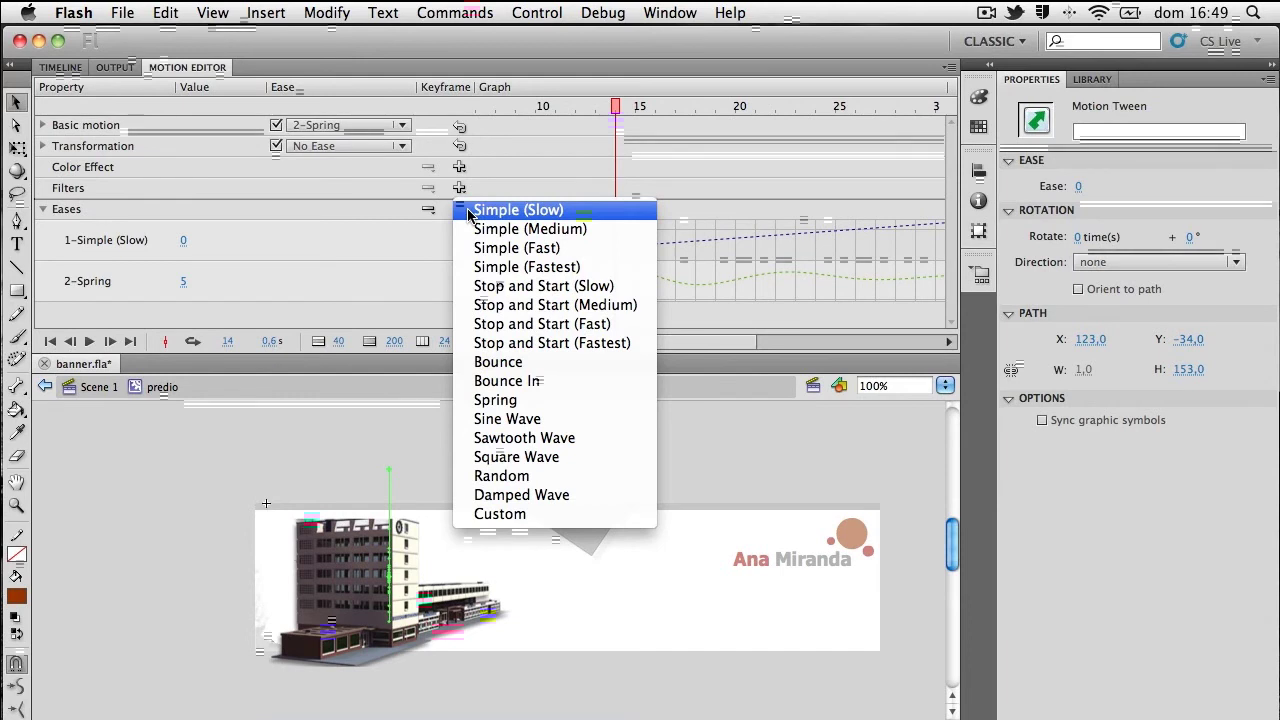
left_click(563, 380)
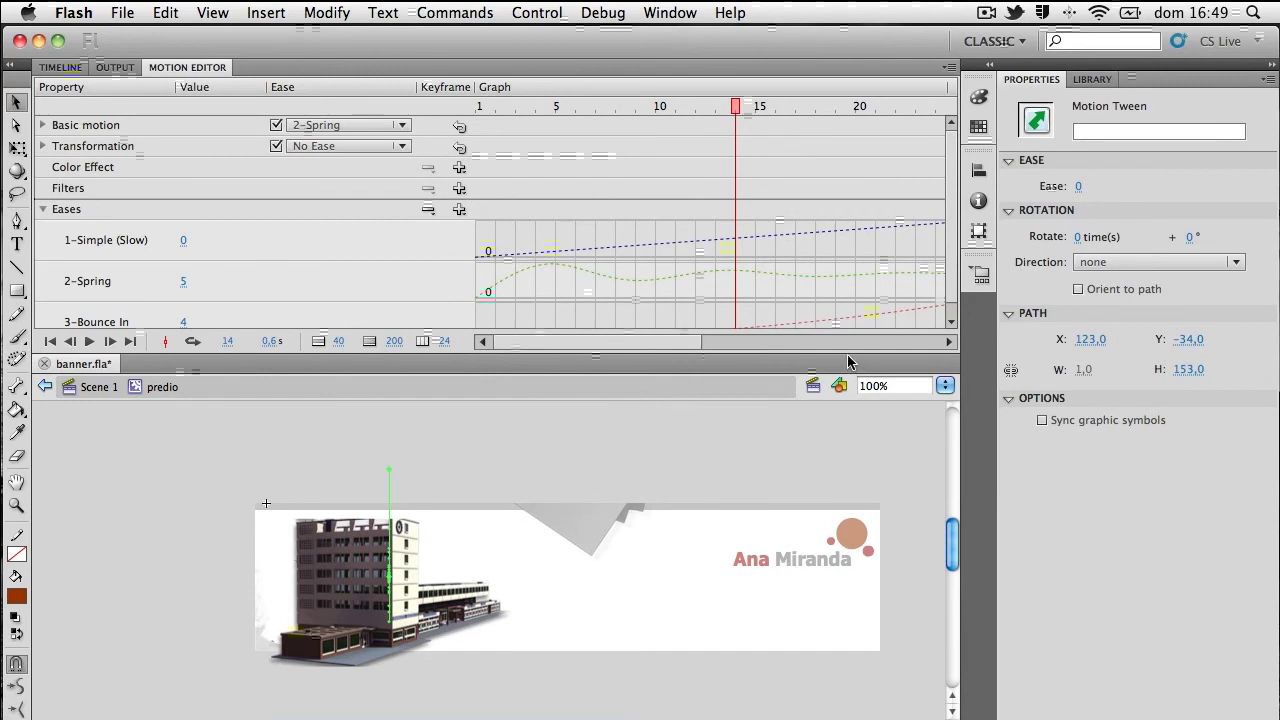
left_click_drag(846, 352, 846, 383)
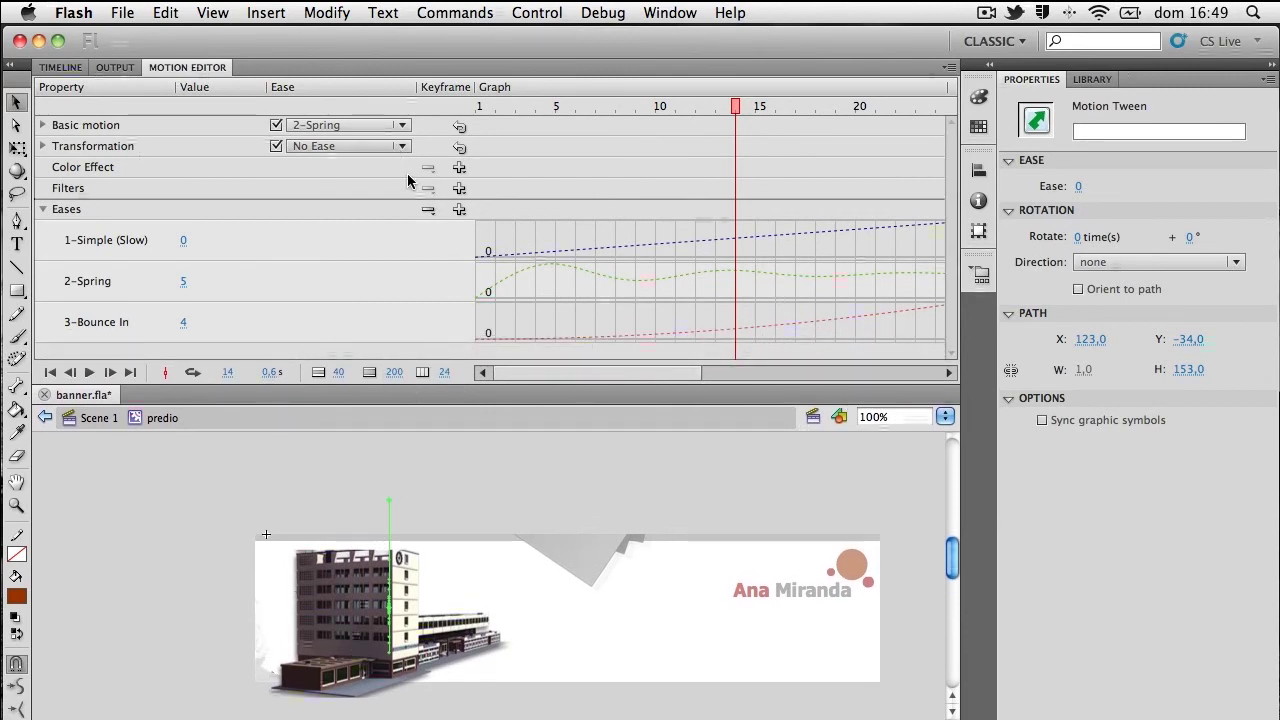
left_click(460, 210)
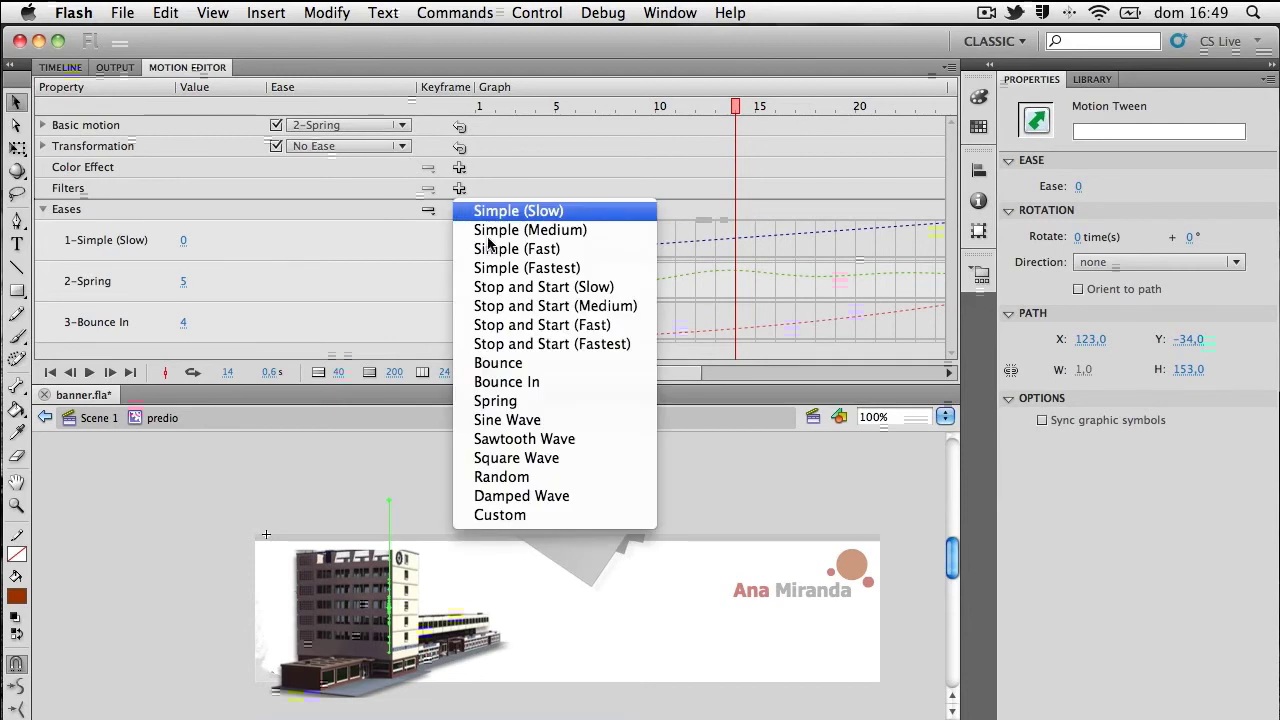
left_click(535, 366)
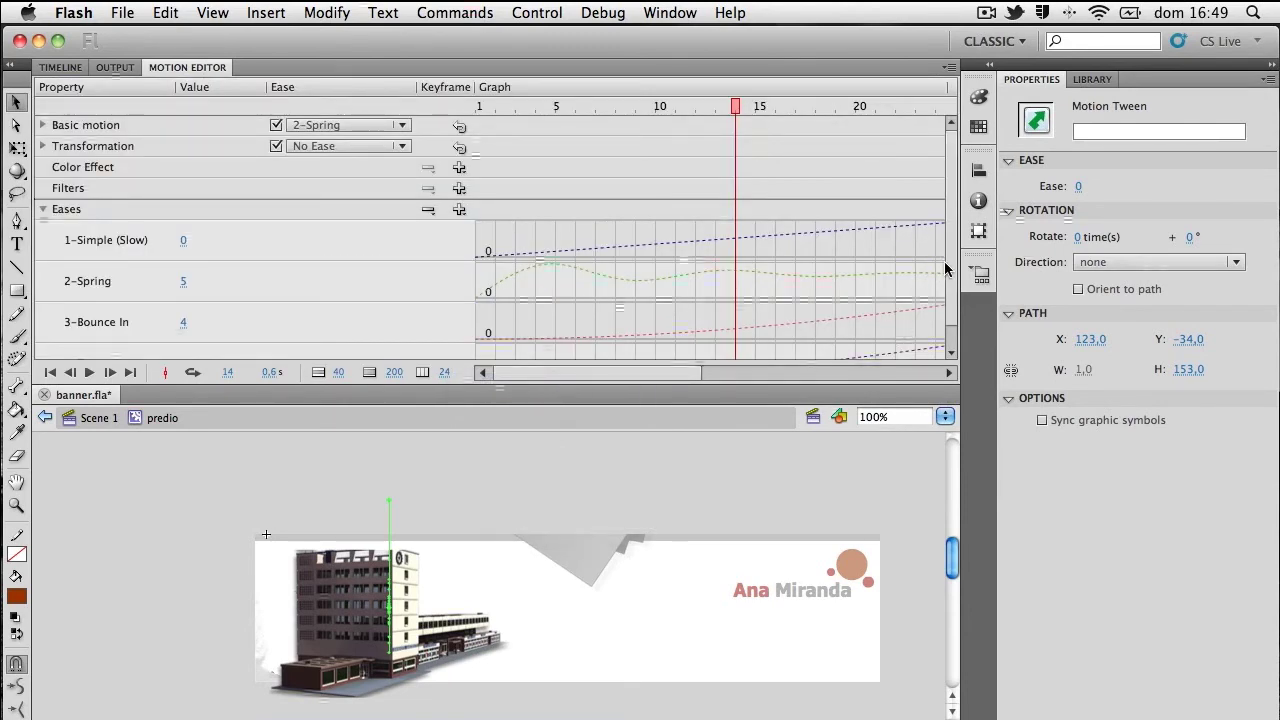
scroll(940, 268, "down", 1)
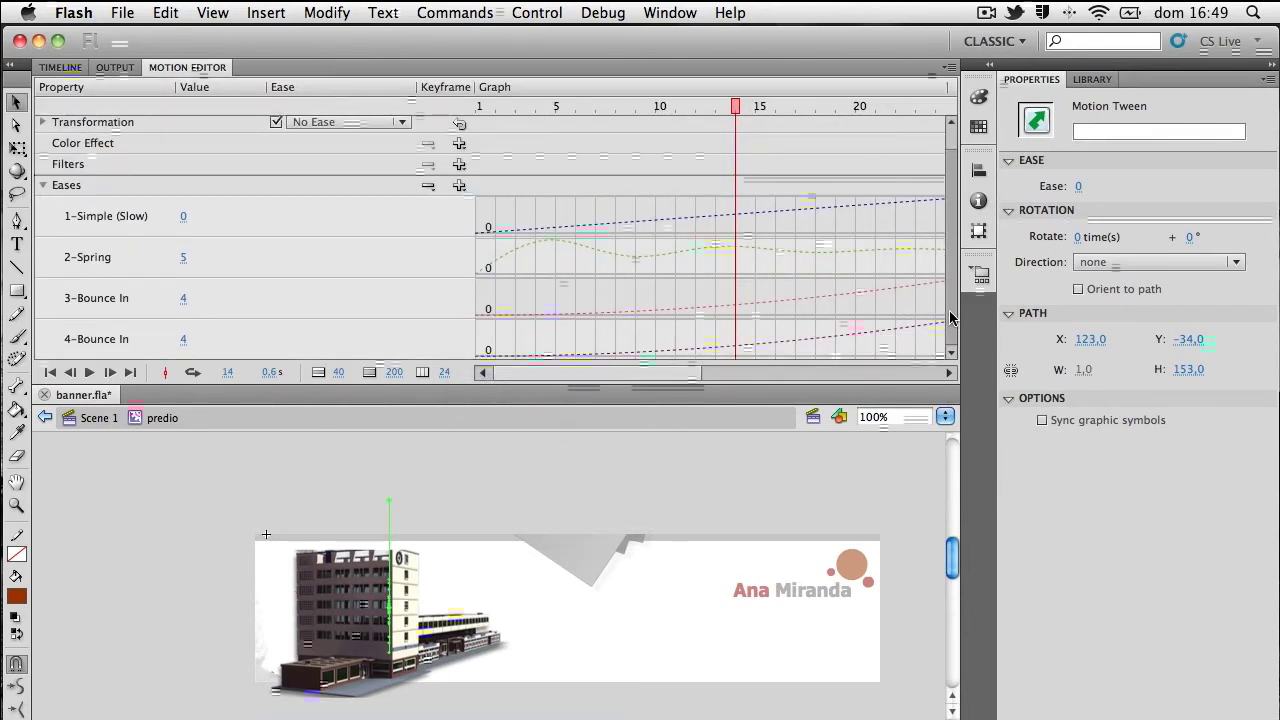
scroll(950, 318, "up", 1)
Step: Try the 3-Bounce In ease on the tween's Basic motion and test the movie
left_click(401, 126)
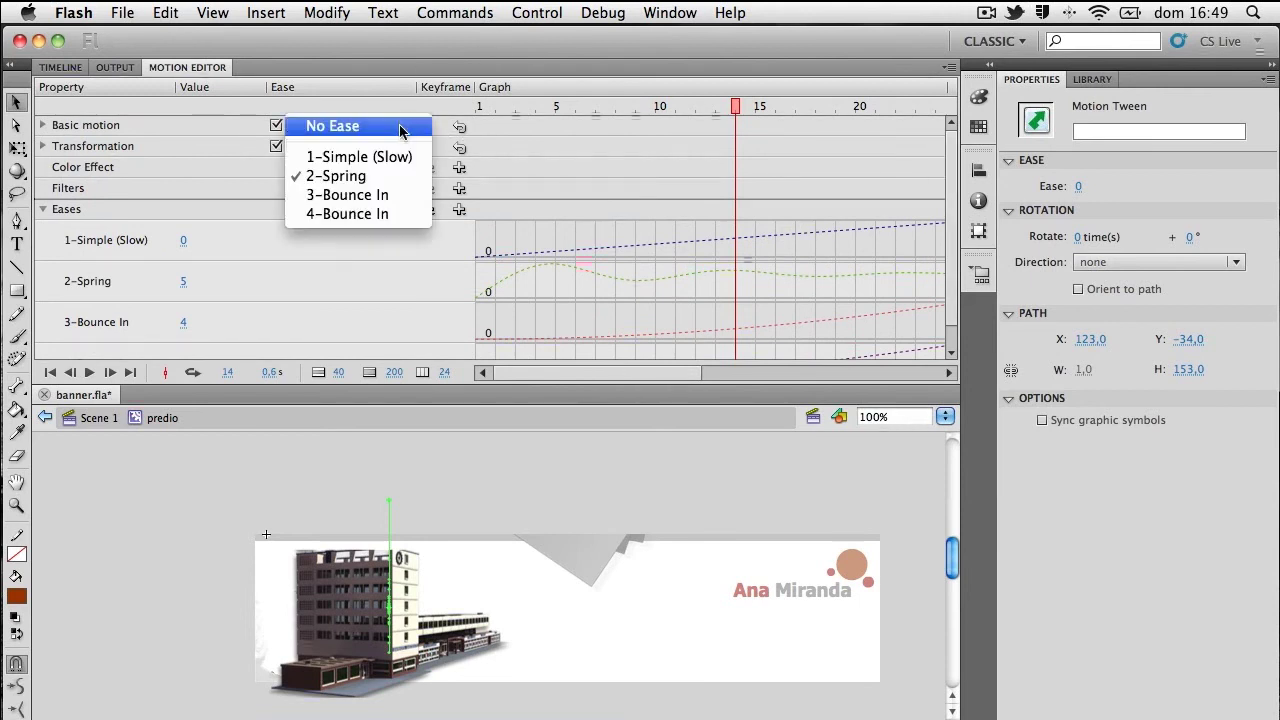
left_click(387, 196)
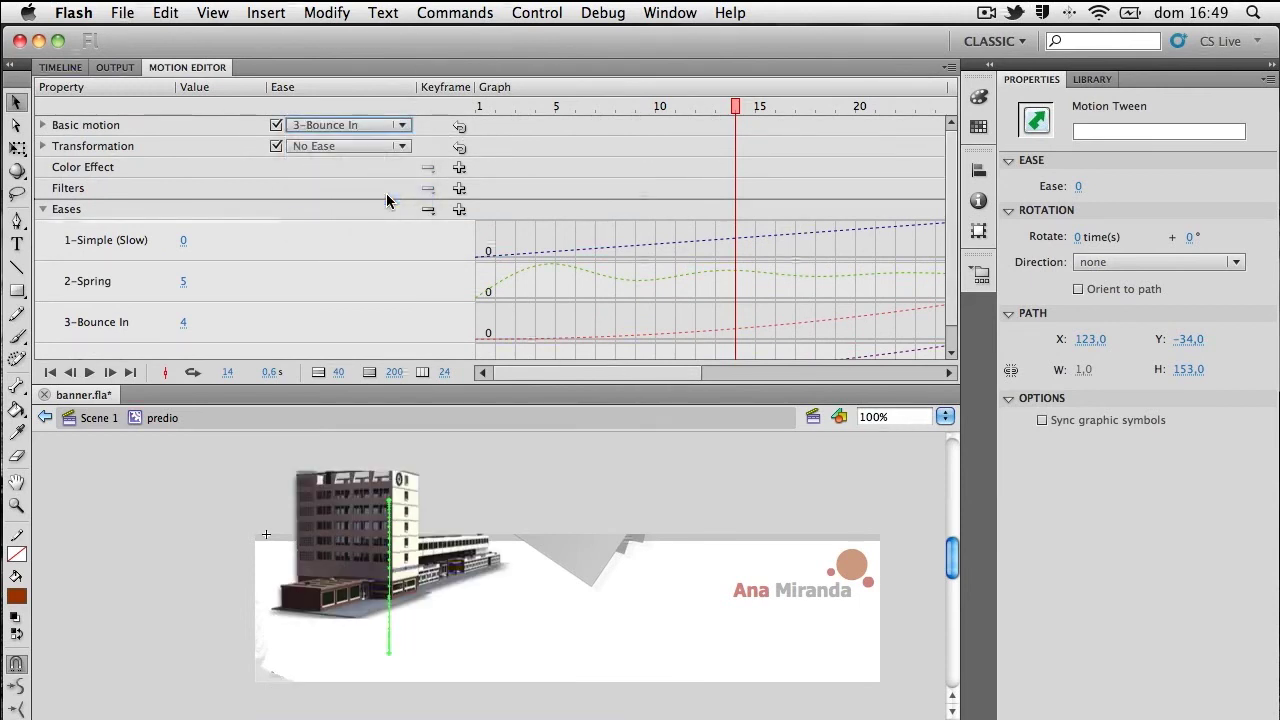
key("super+Return")
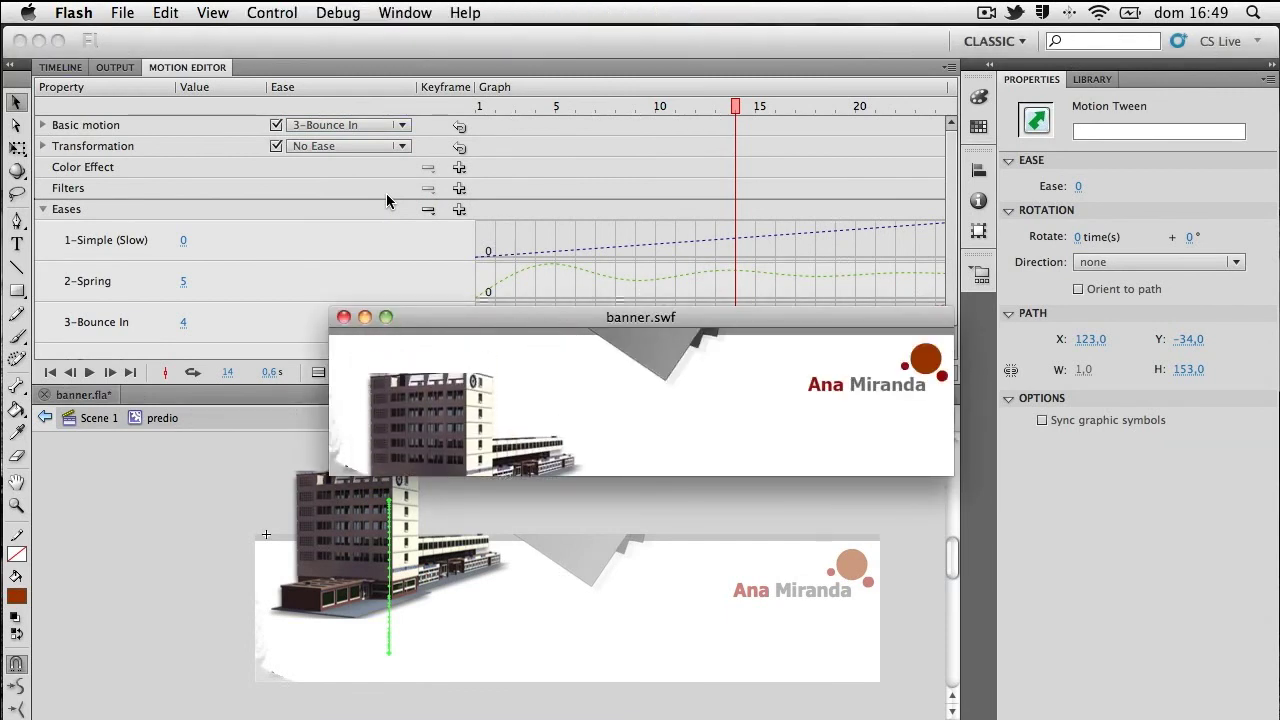
left_click(343, 317)
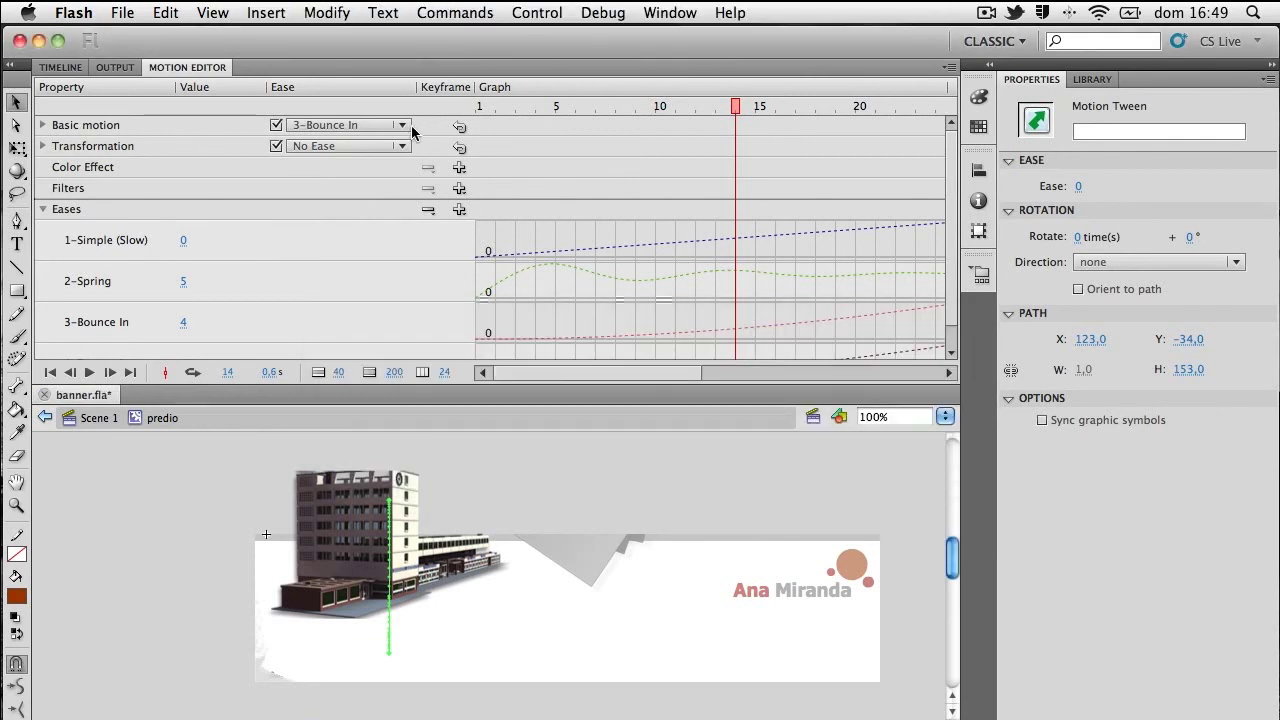
Step: Set the Basic motion ease back to 2-Spring and test the movie
left_click(412, 131)
left_click(374, 180)
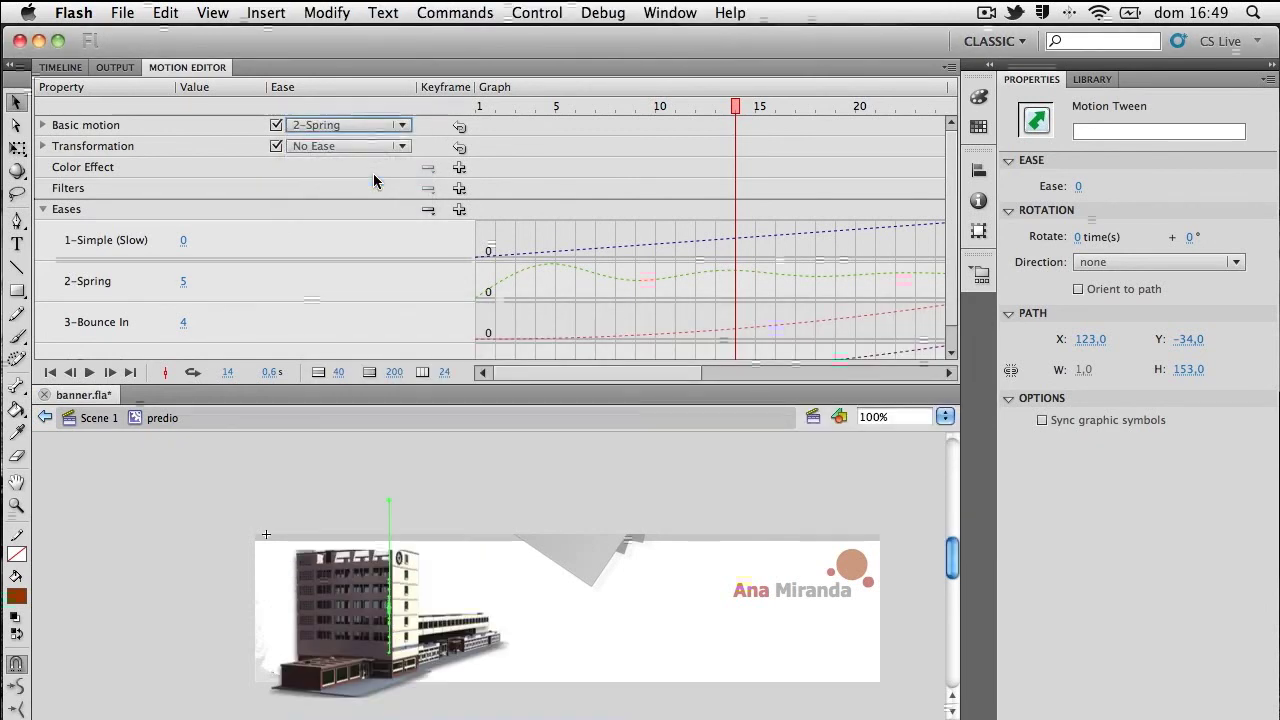
key("super+Return")
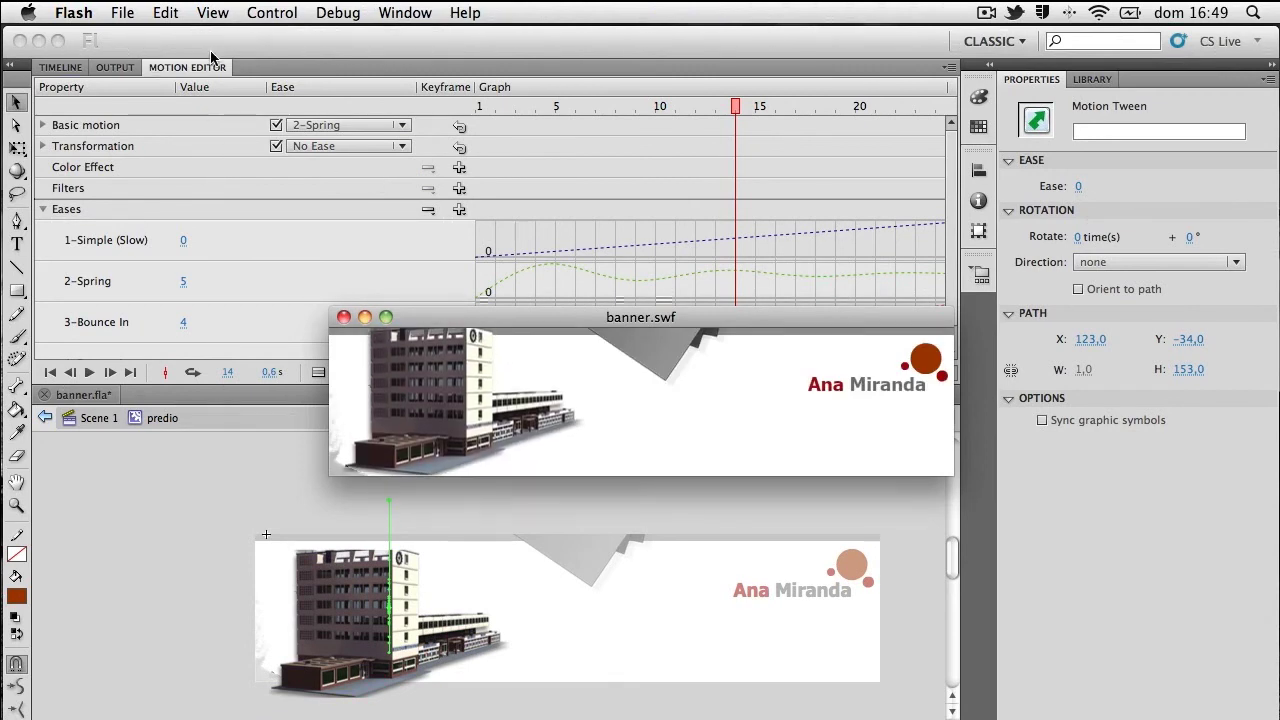
left_click(343, 317)
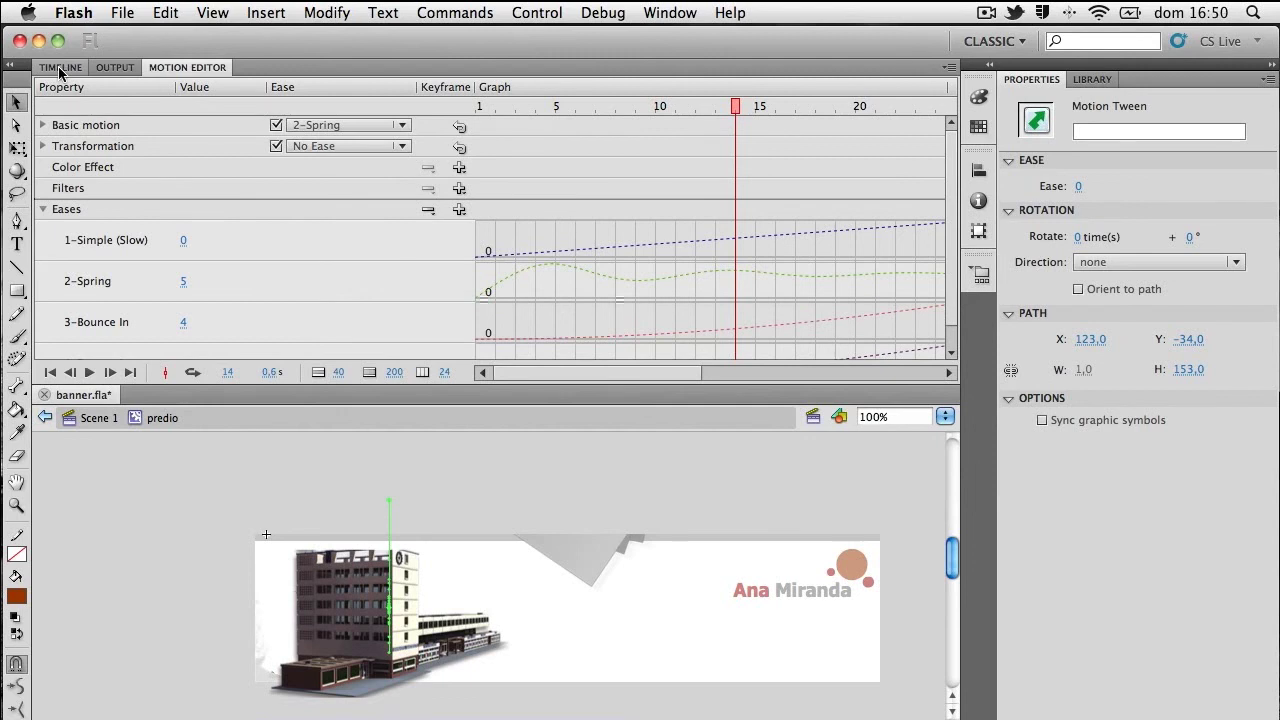
Step: Show the timeline at a reduced height and return from the predio symbol to Scene 1
left_click(61, 67)
left_click_drag(645, 382, 646, 260)
left_click(86, 298)
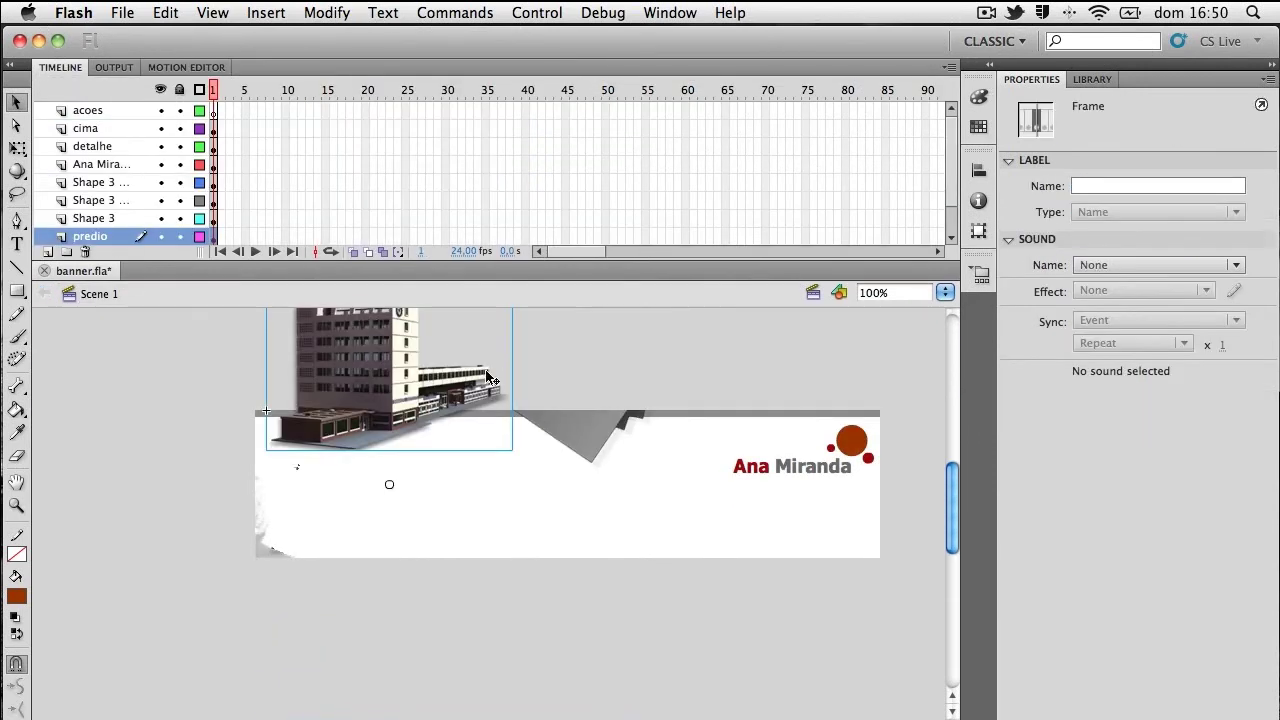